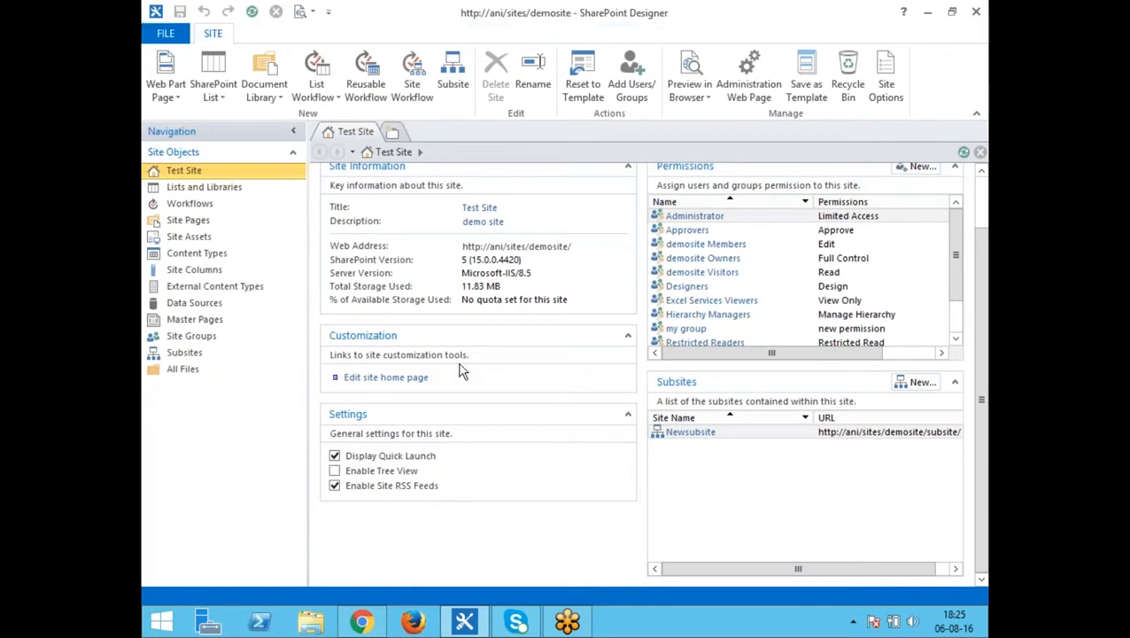
Step: Open the audit list's settings from Lists and Libraries, and view the same list on the Test Site in Chrome
{"action": "left_click", "coordinate": [190, 187]}
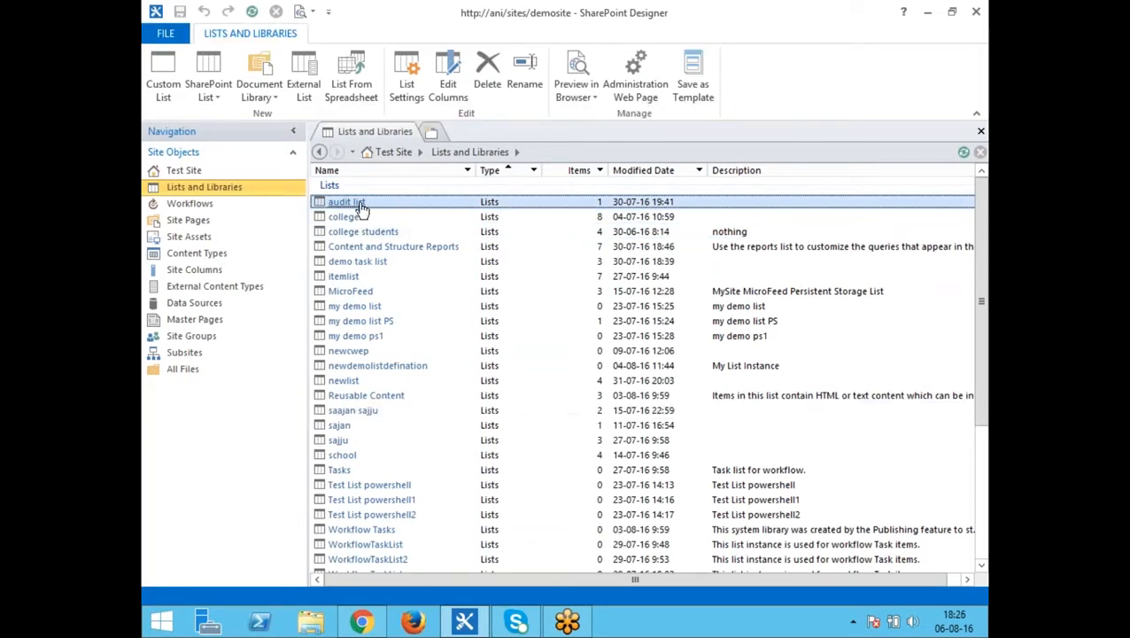
{"action": "left_click", "coordinate": [364, 203]}
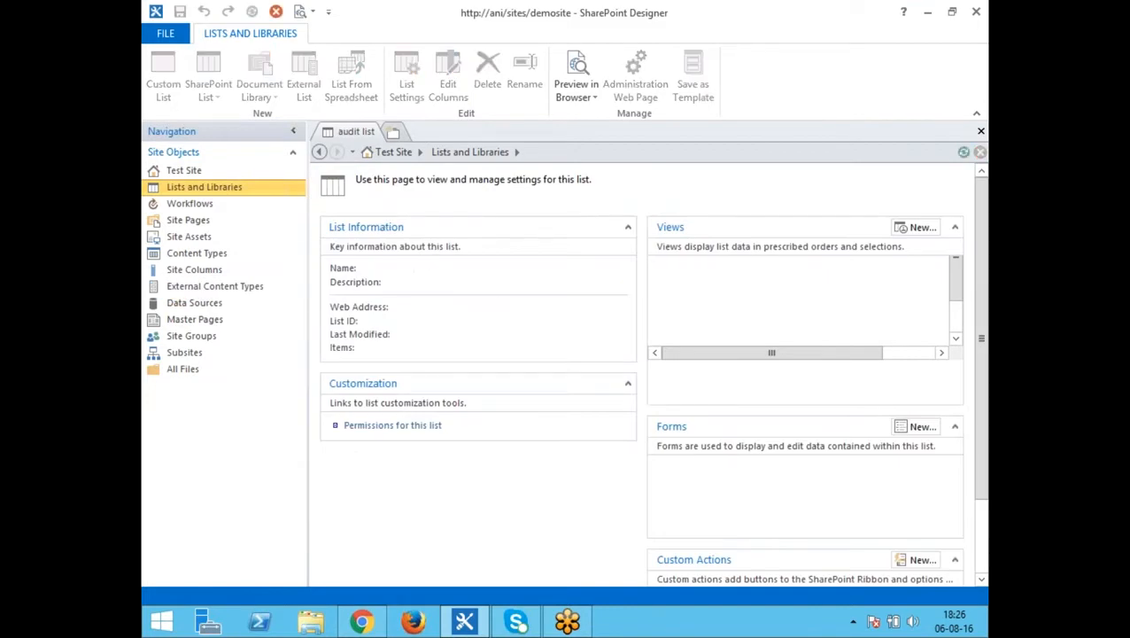
{"action": "left_click", "coordinate": [362, 621]}
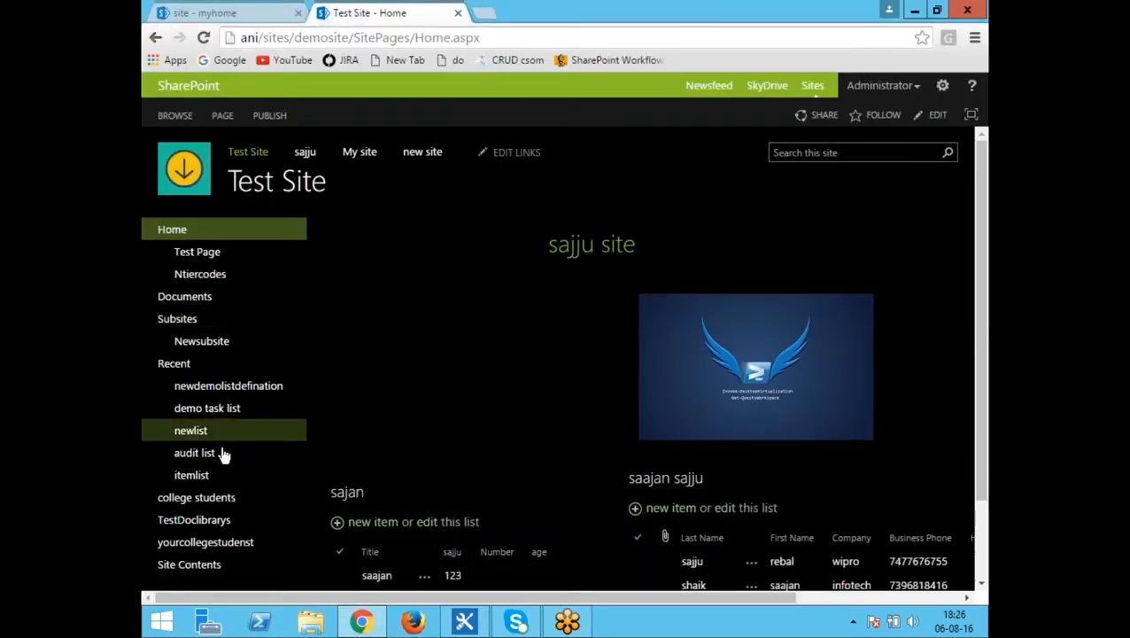
{"action": "left_click", "coordinate": [194, 453]}
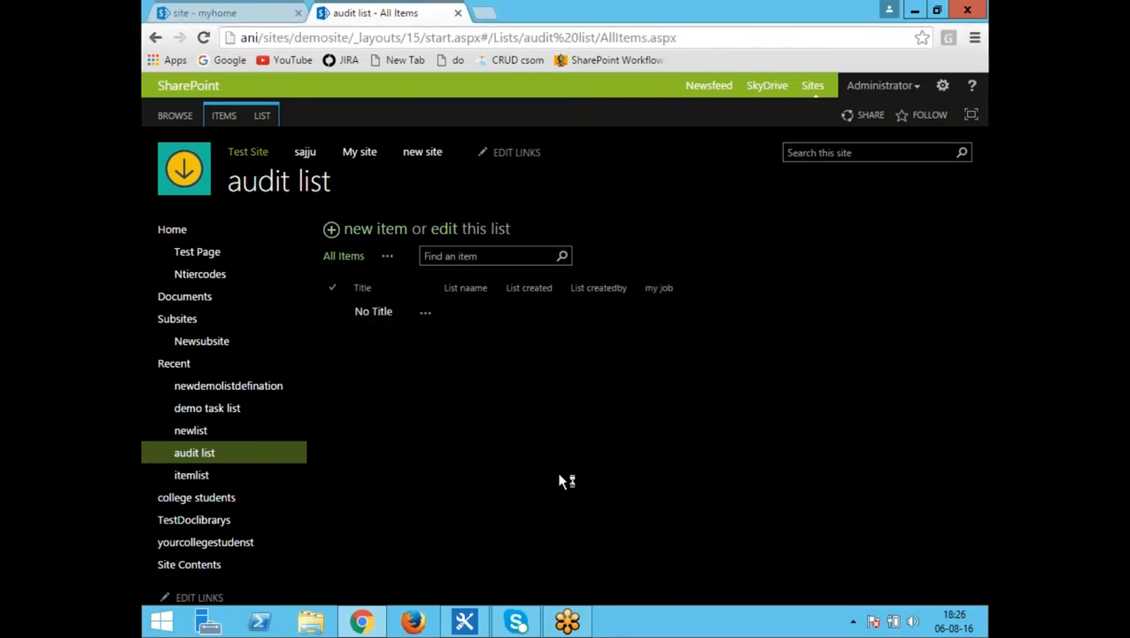
{"action": "left_click", "coordinate": [467, 622]}
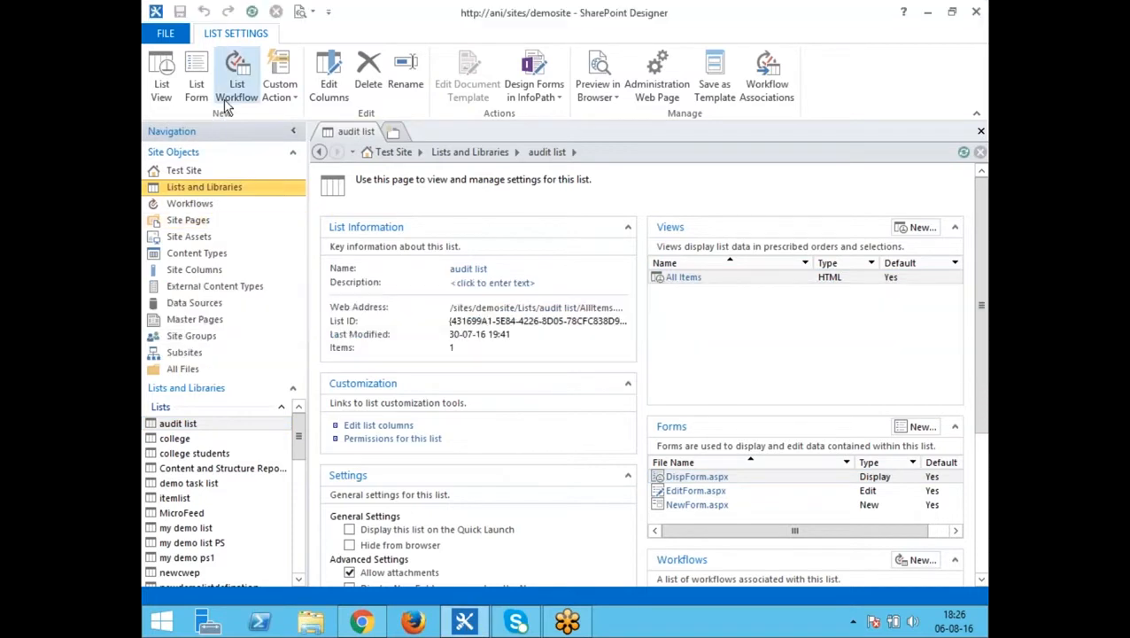
Step: Create a list workflow named New list WF for the audit list on the SharePoint 2010 Workflow platform
{"action": "left_click", "coordinate": [236, 78]}
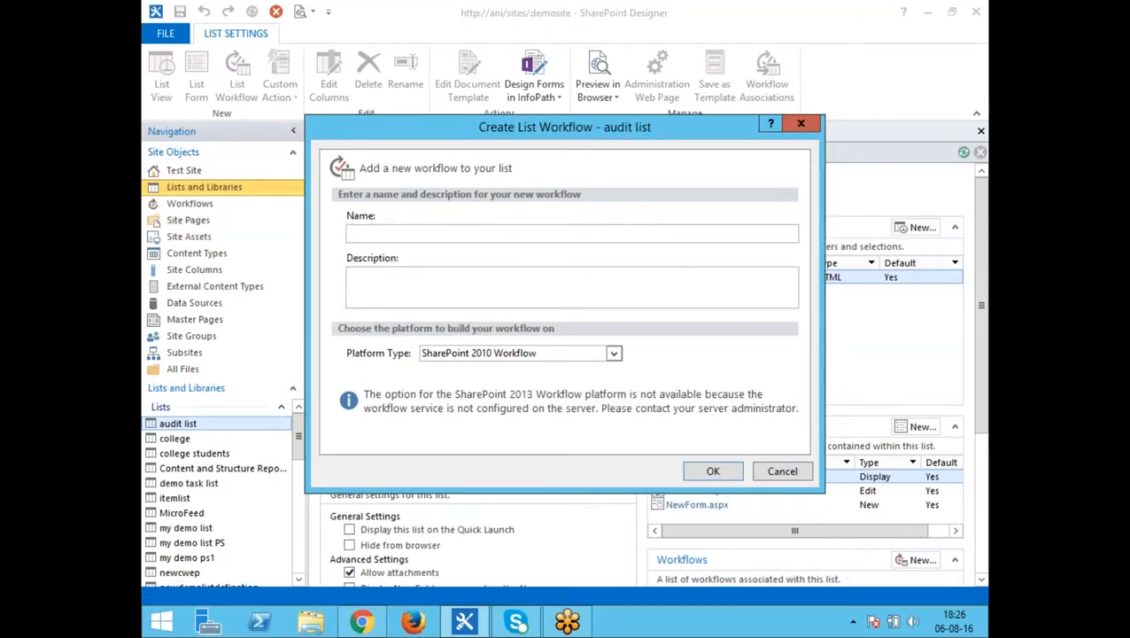
{"action": "type", "text": "w list WF"}
{"action": "left_click", "coordinate": [614, 353]}
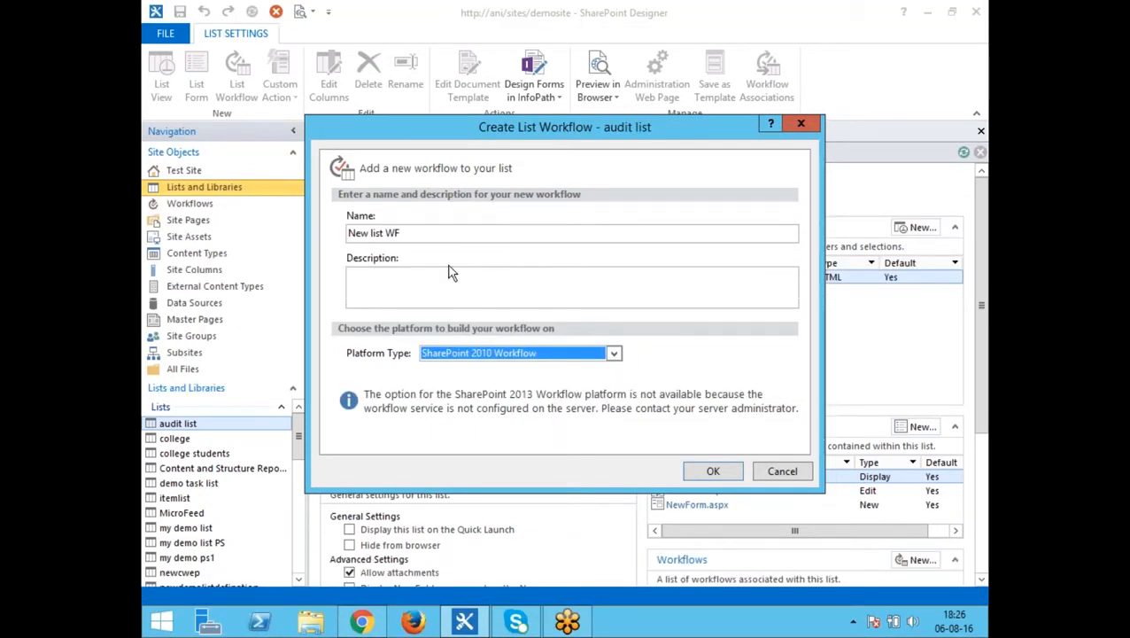
{"action": "left_click", "coordinate": [712, 472]}
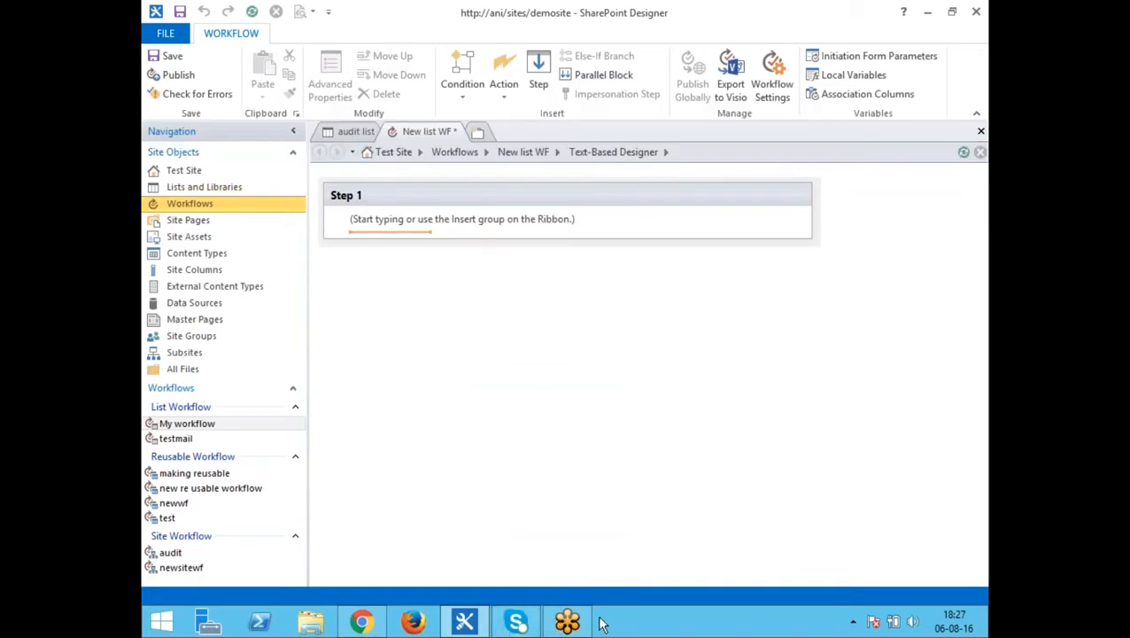
Step: Check the audit list's columns in Chrome, and add an Update List Item action to Step 1 of the workflow
{"action": "left_click", "coordinate": [361, 622]}
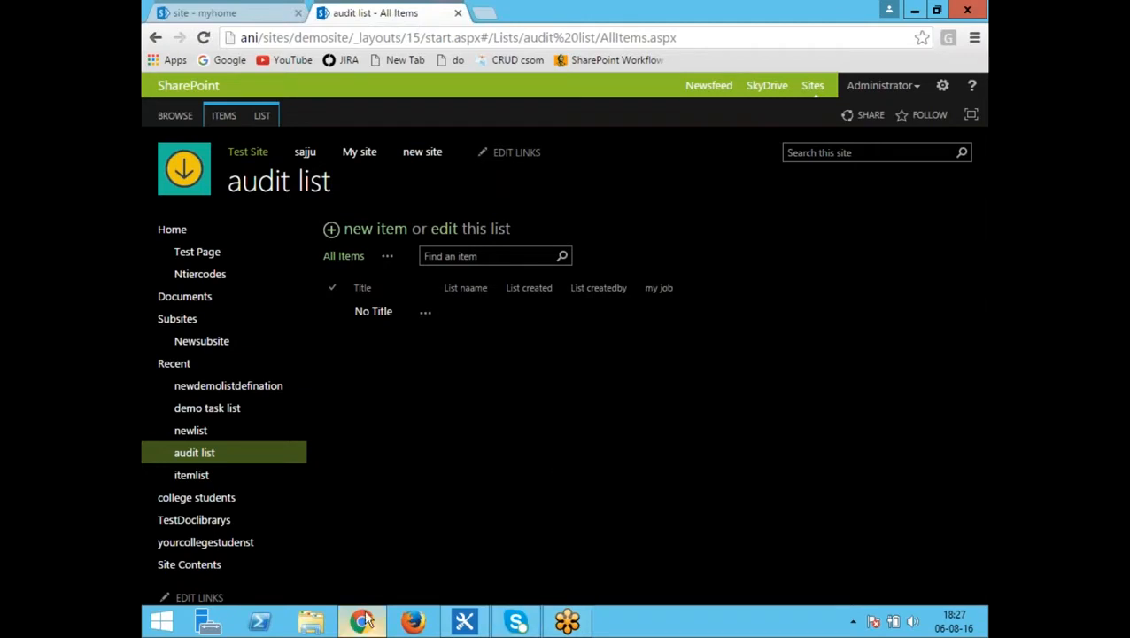
{"action": "left_click", "coordinate": [464, 621]}
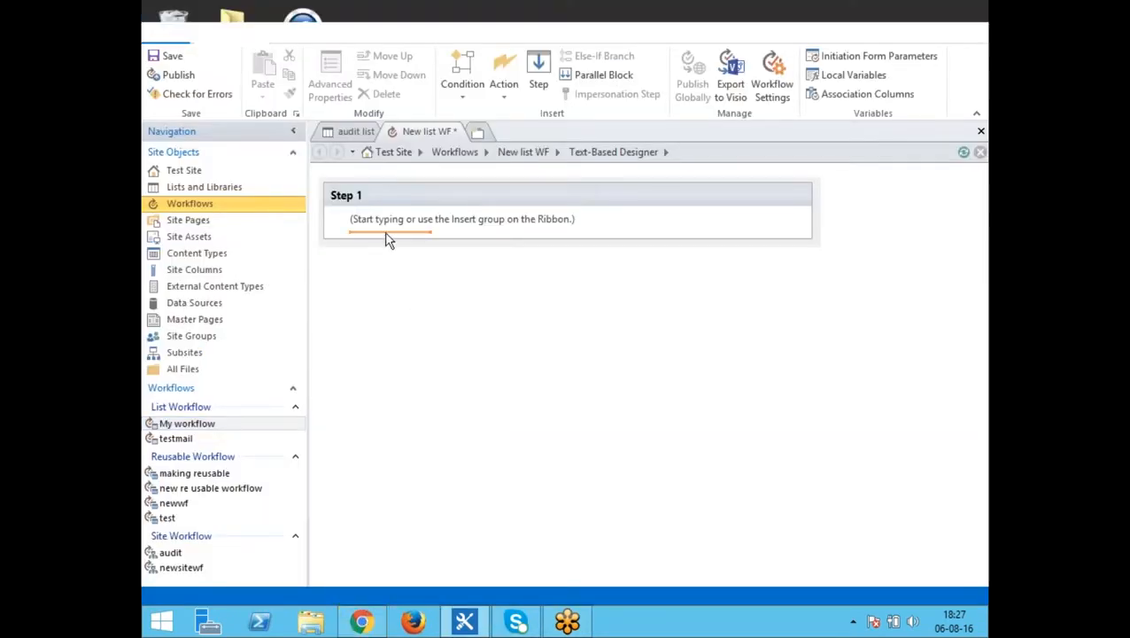
{"action": "left_click", "coordinate": [509, 96]}
{"action": "mouse_move", "coordinate": [750, 239]}
{"action": "left_mouse_down"}
{"action": "mouse_move", "coordinate": [749, 249]}
{"action": "mouse_move", "coordinate": [745, 238]}
{"action": "left_mouse_up"}
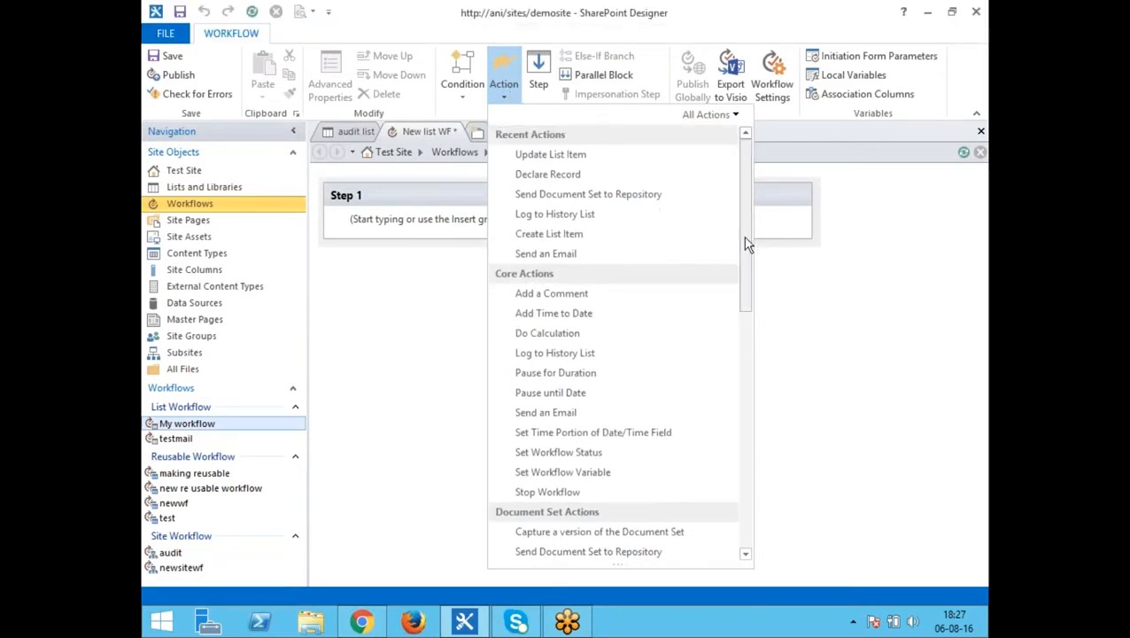
{"action": "left_click", "coordinate": [564, 161]}
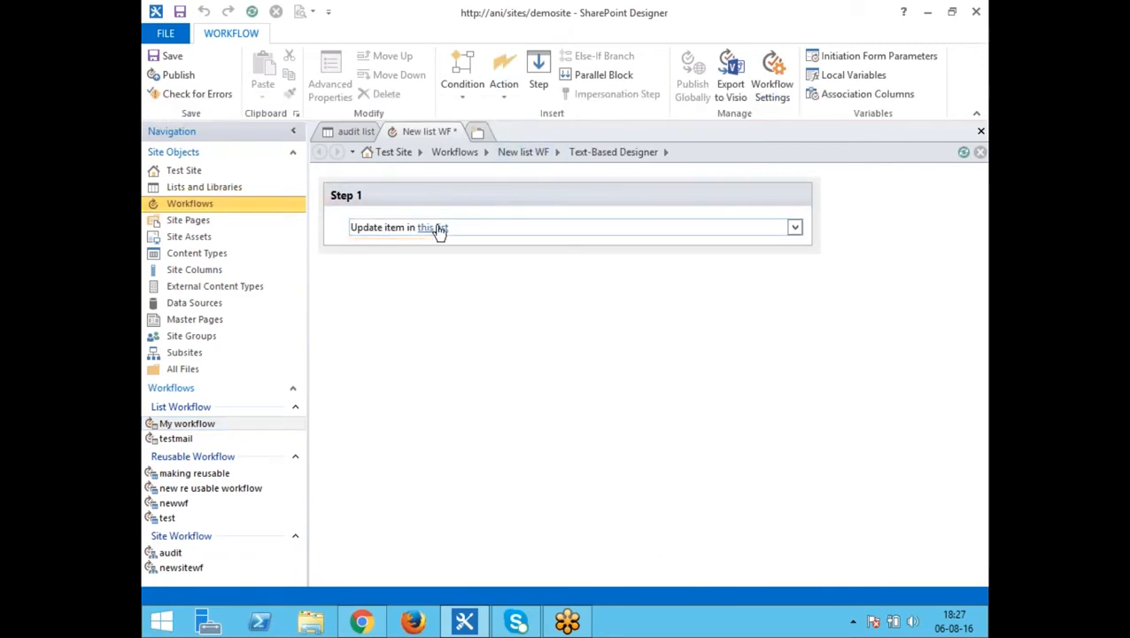
Step: Configure the update action to set the my job field of the Current Item to Developer
{"action": "left_click", "coordinate": [435, 228]}
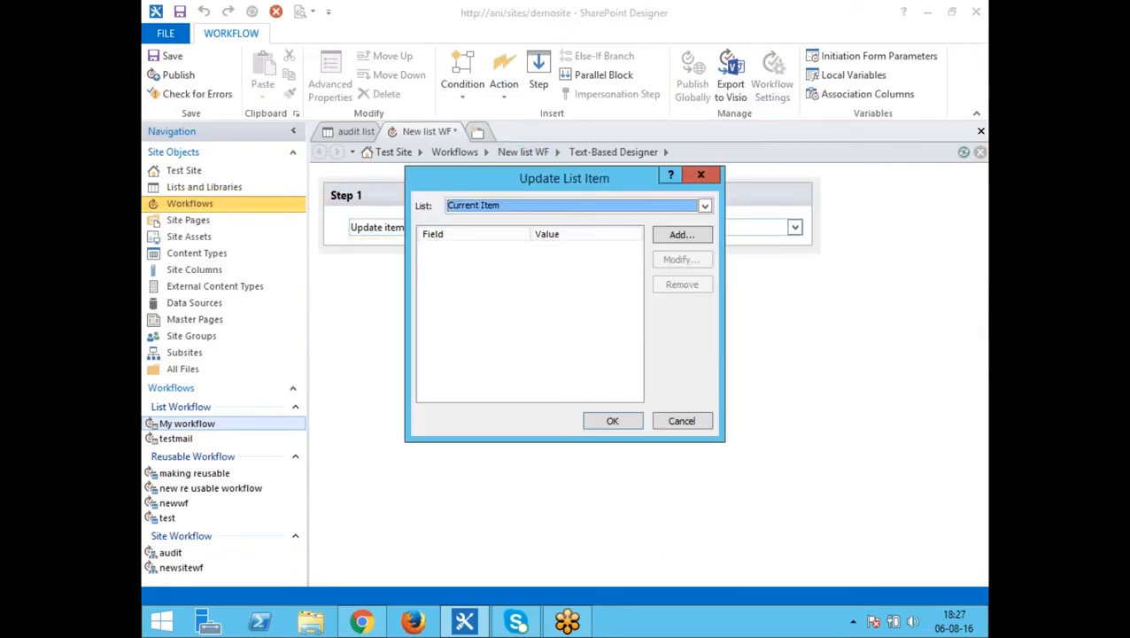
{"action": "left_click", "coordinate": [679, 236]}
{"action": "left_click", "coordinate": [652, 292]}
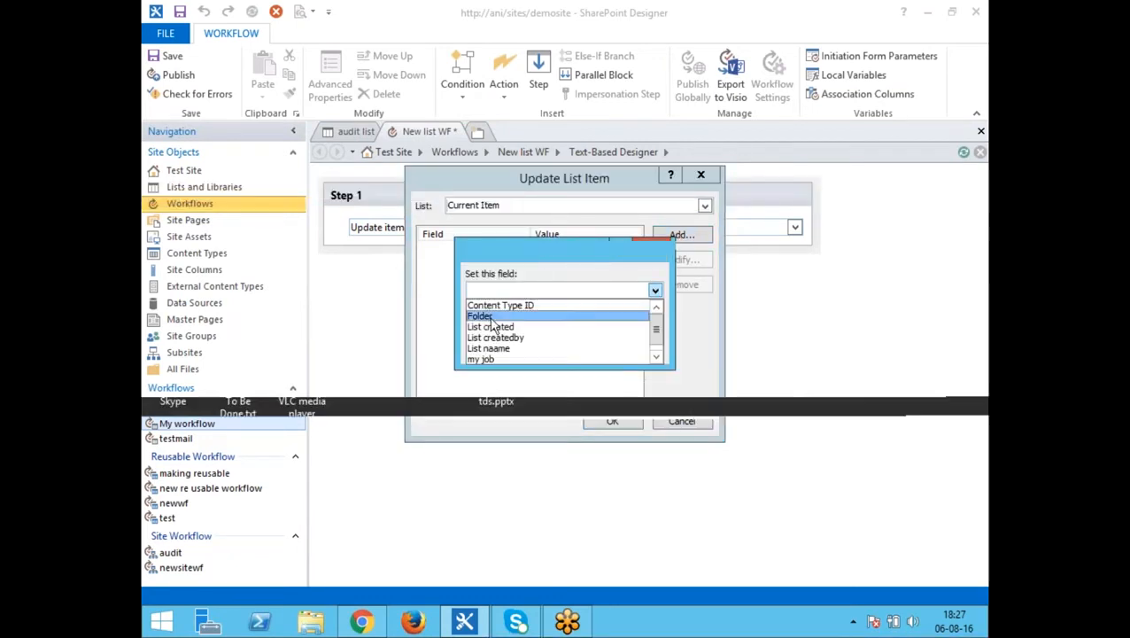
{"action": "left_click", "coordinate": [487, 360]}
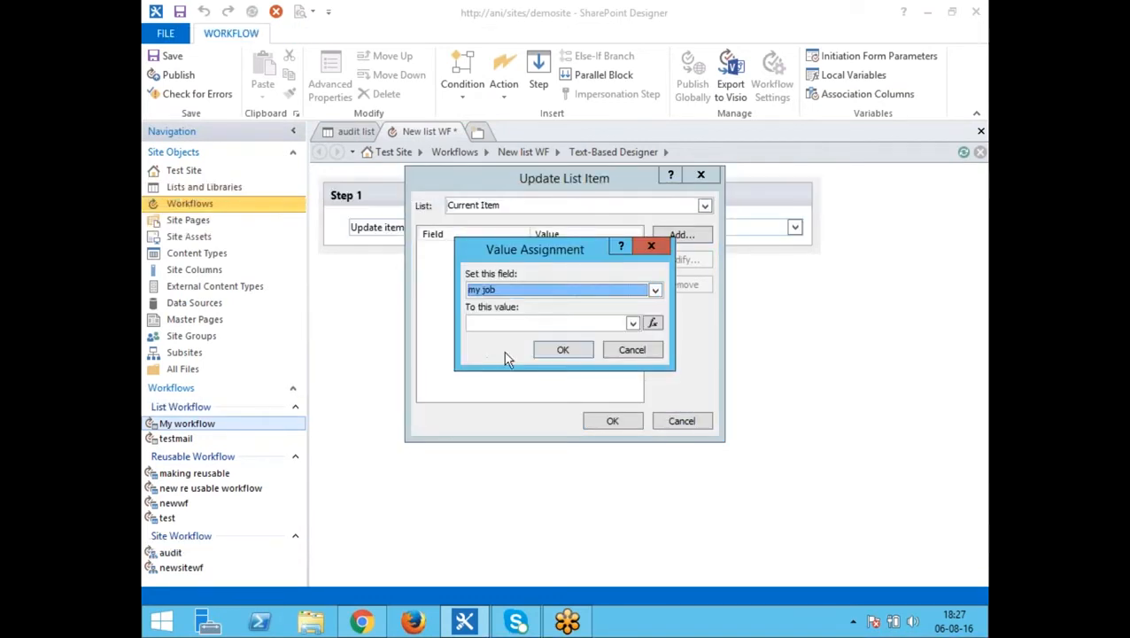
{"action": "left_click", "coordinate": [630, 325]}
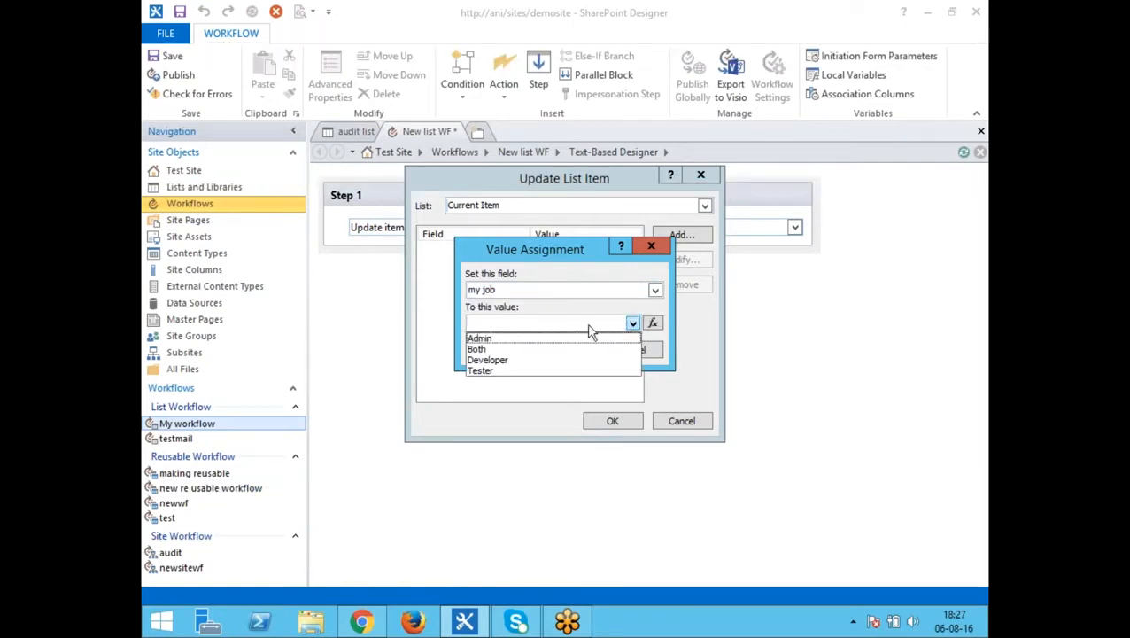
{"action": "left_click", "coordinate": [494, 362]}
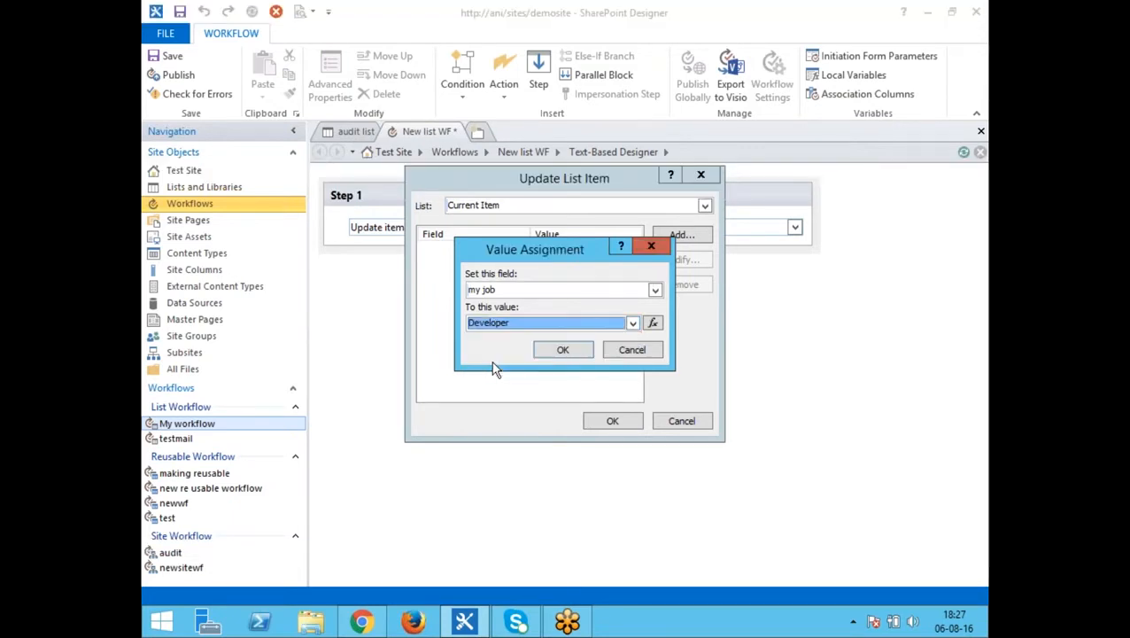
{"action": "left_click", "coordinate": [563, 352]}
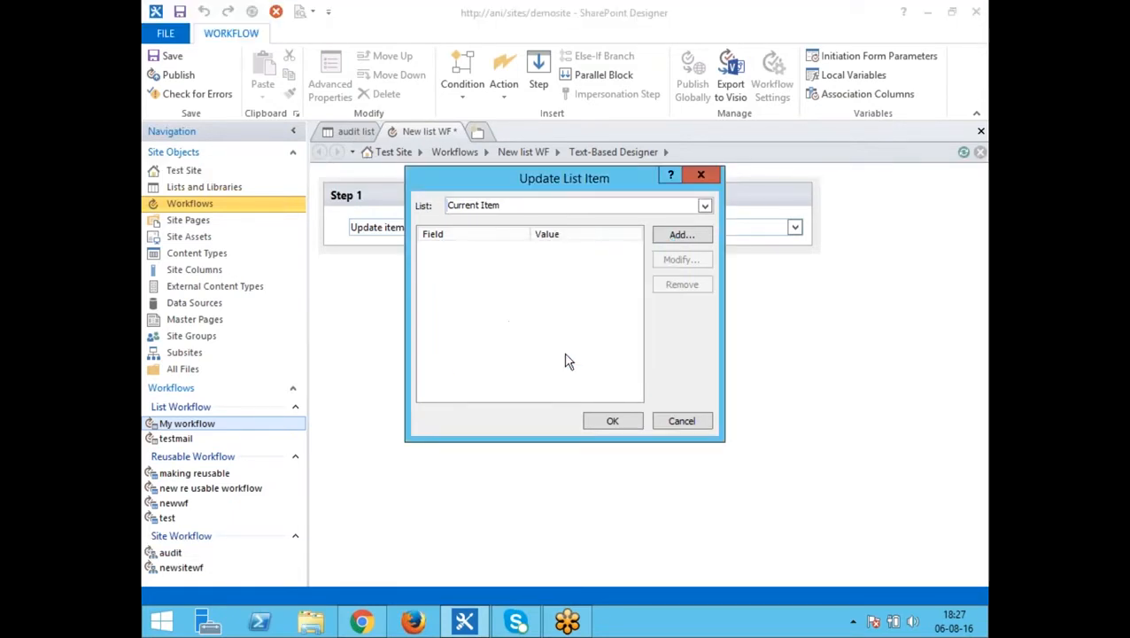
{"action": "left_click", "coordinate": [610, 428]}
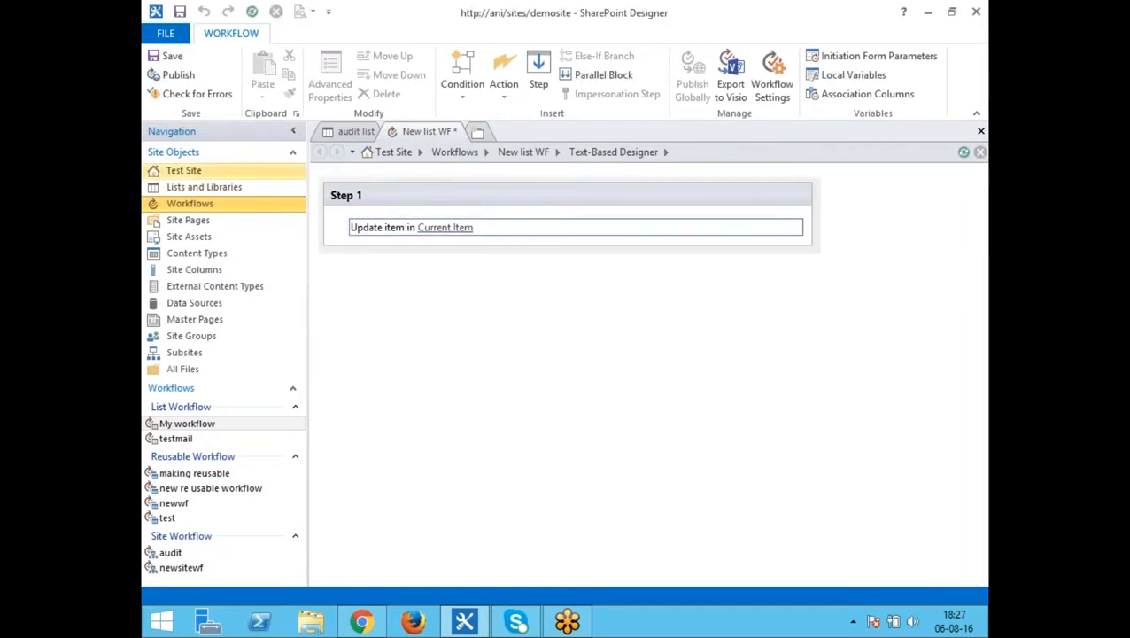
Step: Save and publish the New list WF workflow, and switch to the audit list in Chrome
{"action": "left_click", "coordinate": [166, 56]}
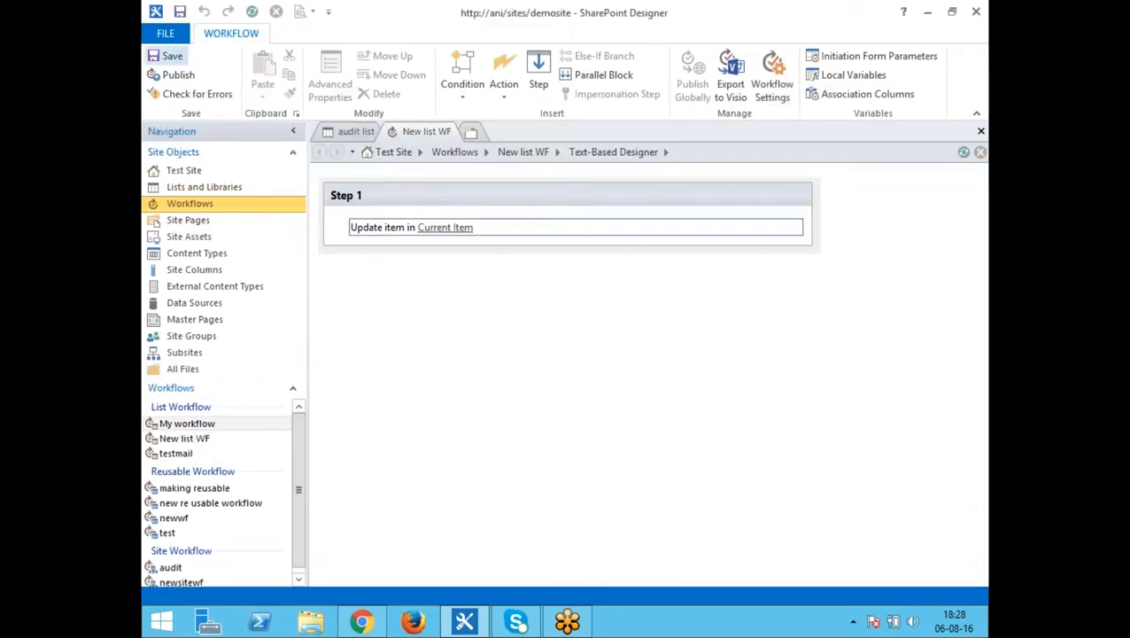
{"action": "left_click", "coordinate": [187, 80]}
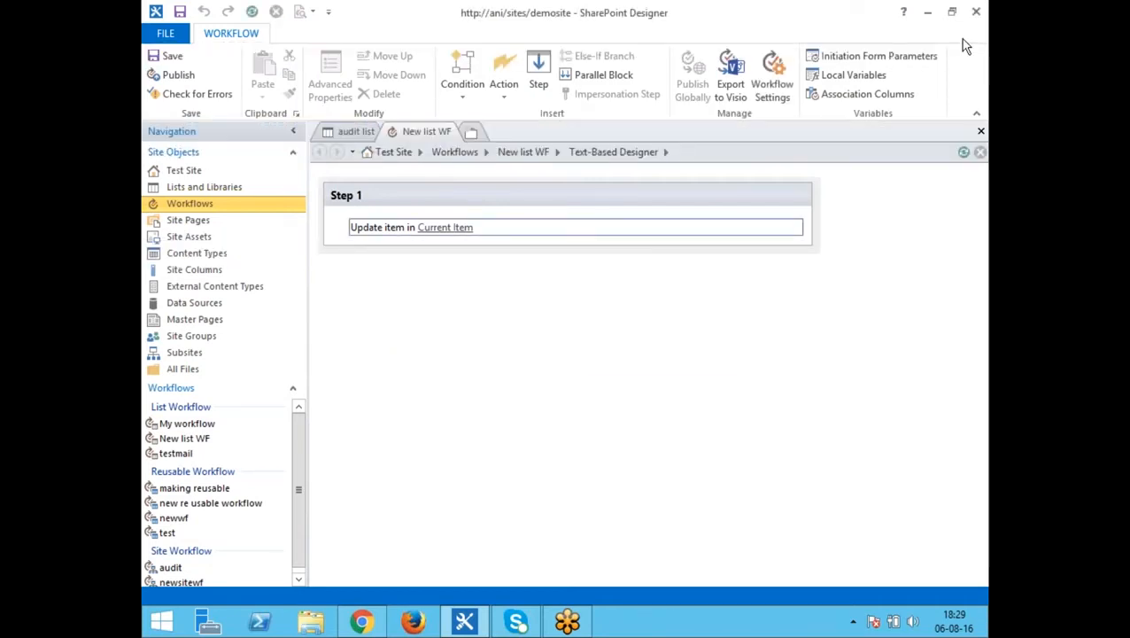
{"action": "left_click", "coordinate": [928, 12]}
{"action": "left_click", "coordinate": [465, 621]}
{"action": "left_click", "coordinate": [360, 621]}
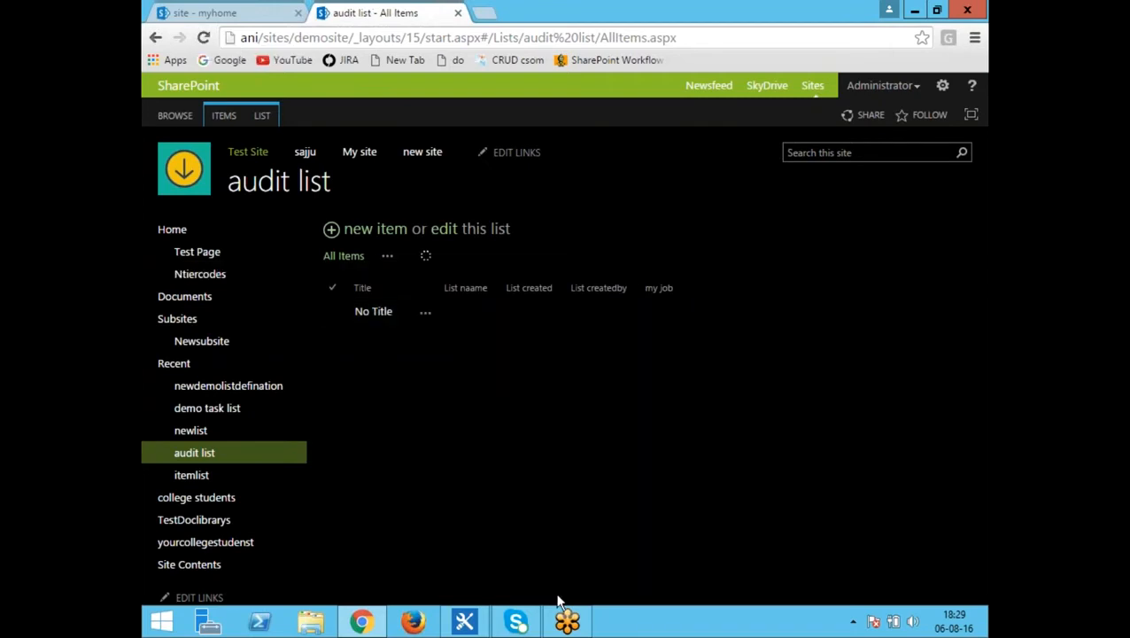
Step: In SharePoint Designer, allow New list WF to start manually and automatically when an item is created or changed, and save and republish it
{"action": "left_click", "coordinate": [464, 620]}
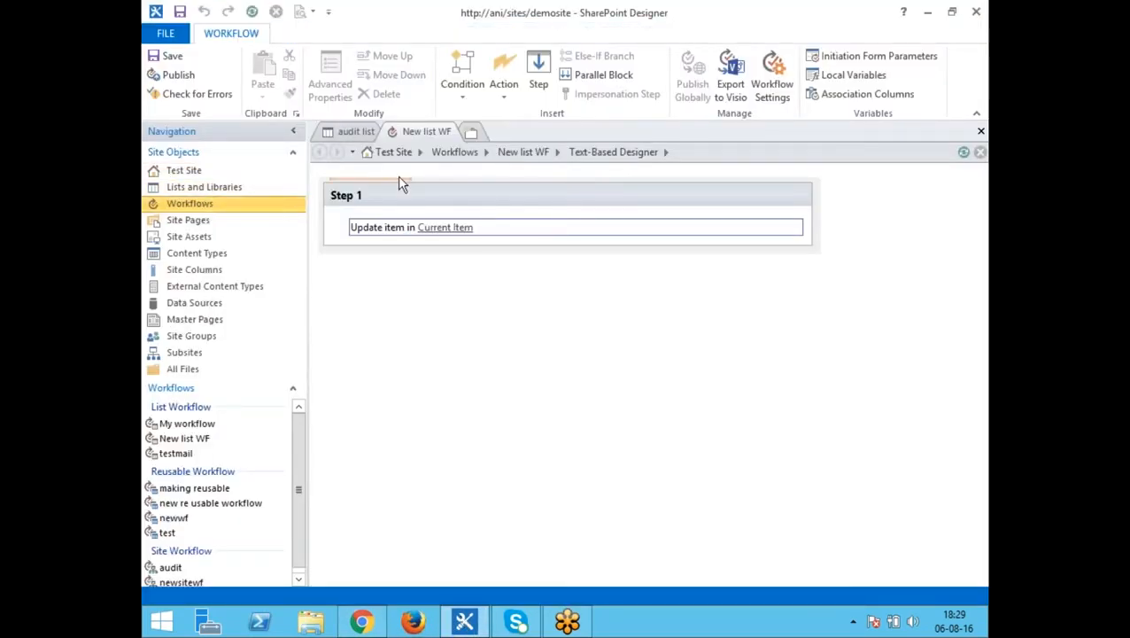
{"action": "left_click", "coordinate": [764, 85]}
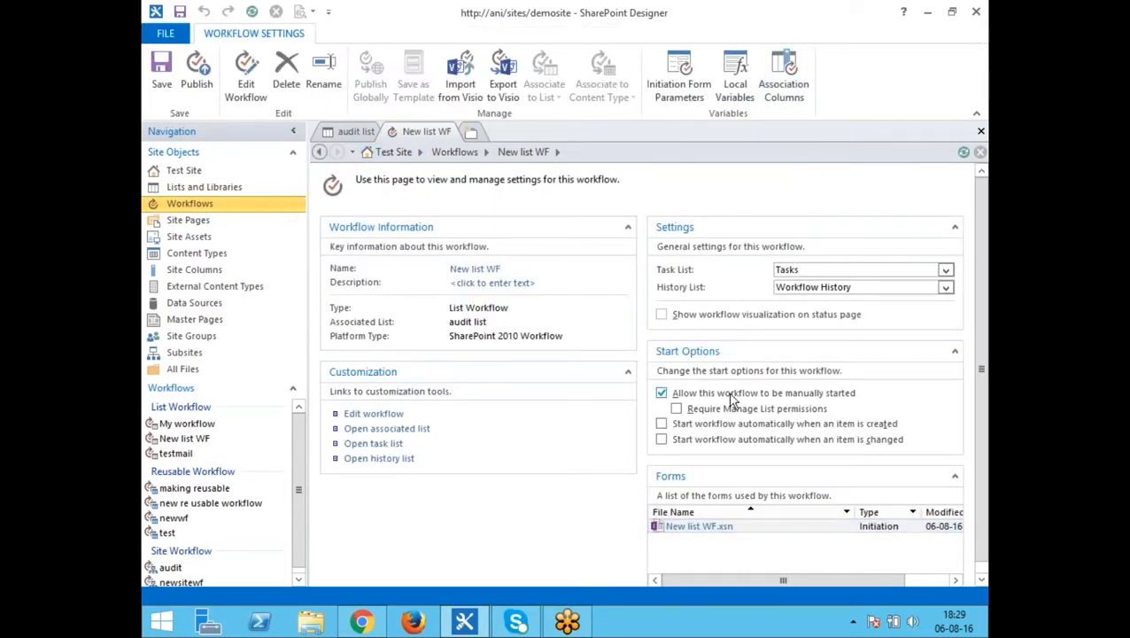
{"action": "left_click", "coordinate": [662, 394]}
{"action": "left_click", "coordinate": [663, 441]}
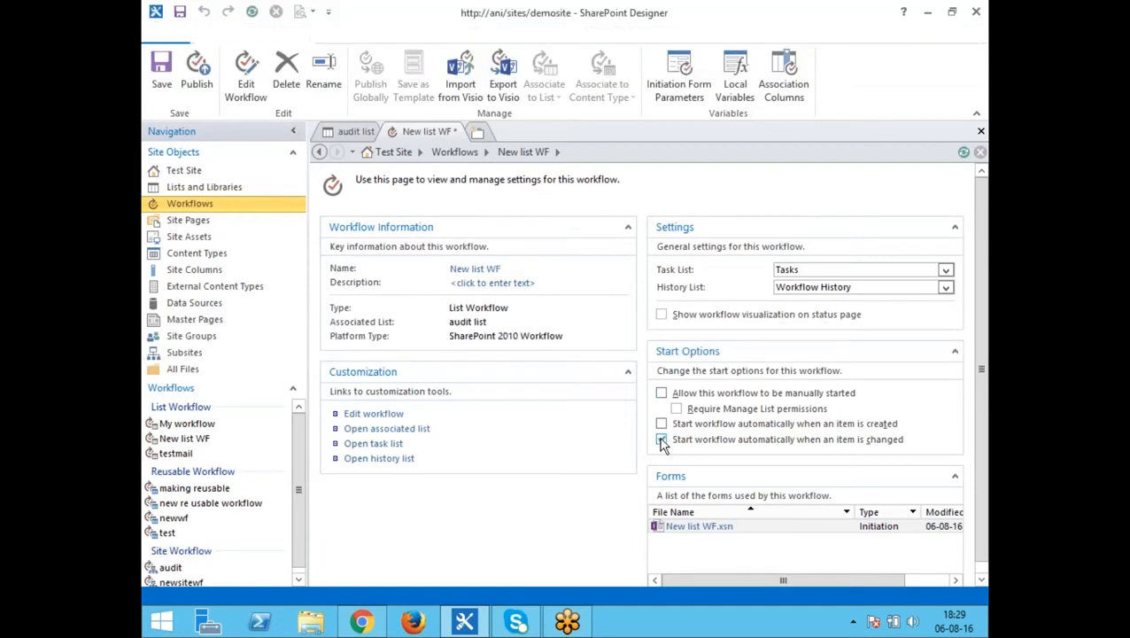
{"action": "left_click", "coordinate": [662, 424]}
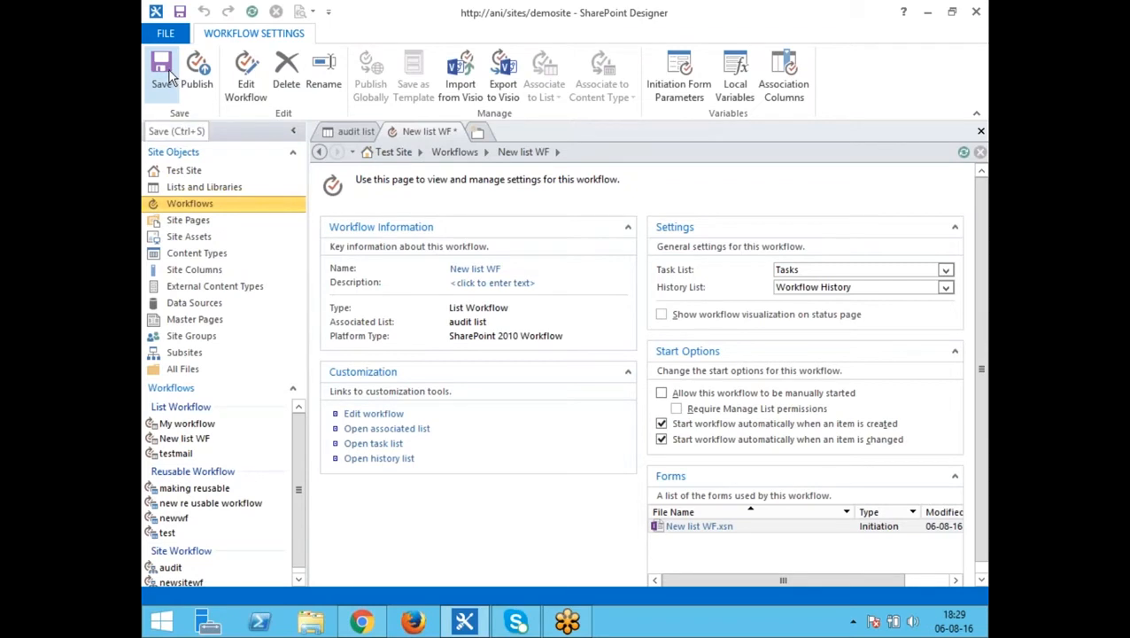
{"action": "left_click", "coordinate": [168, 76]}
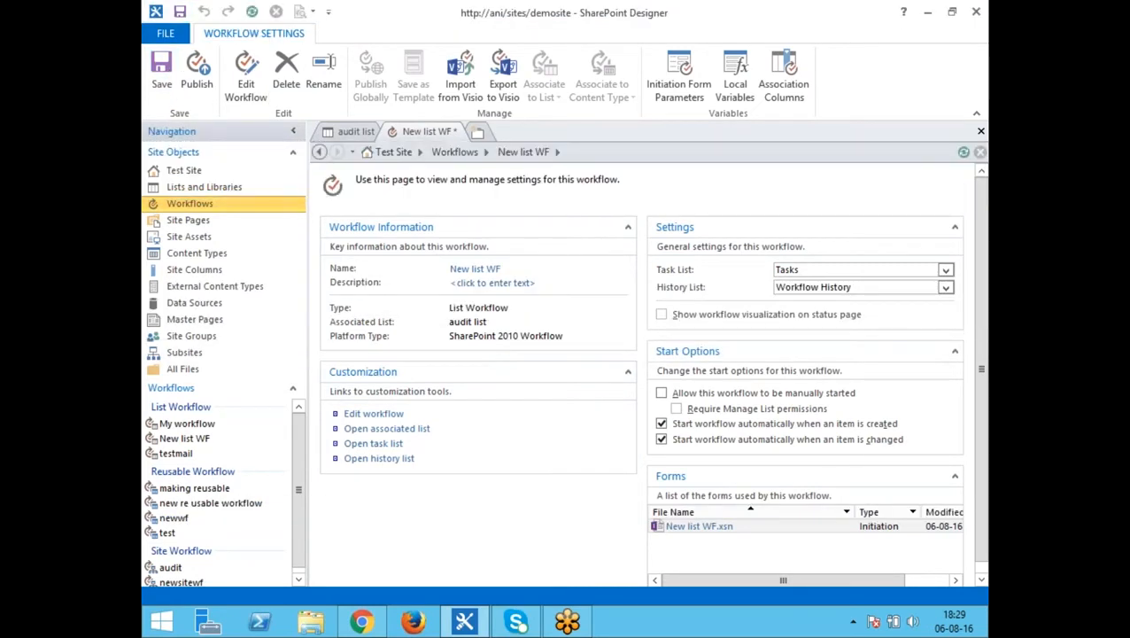
{"action": "left_click", "coordinate": [663, 393]}
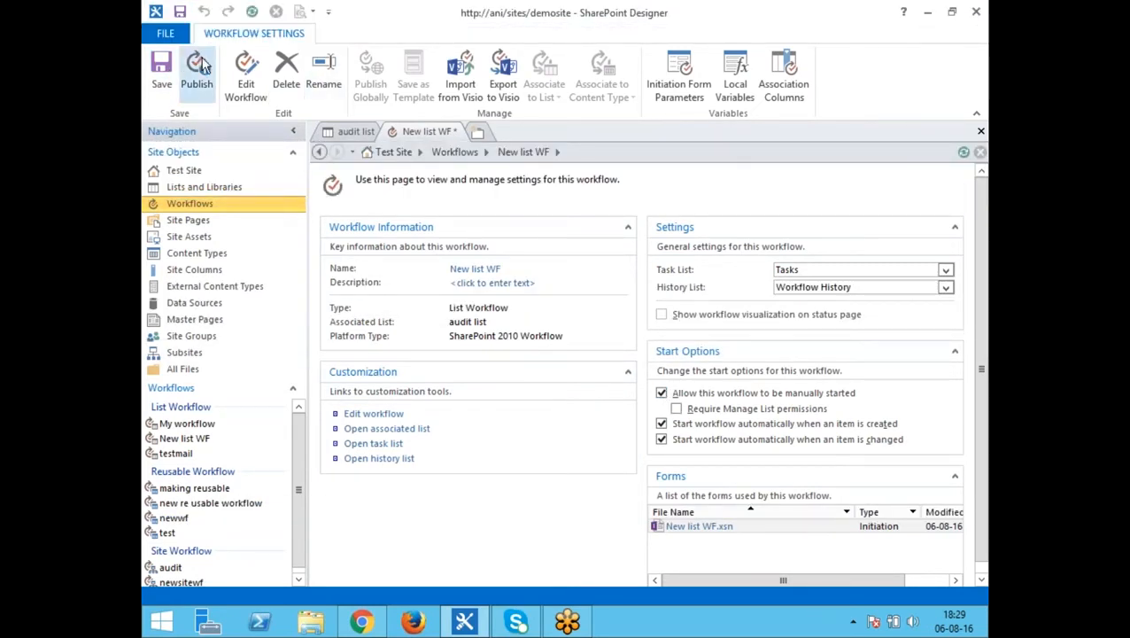
{"action": "left_click", "coordinate": [176, 75]}
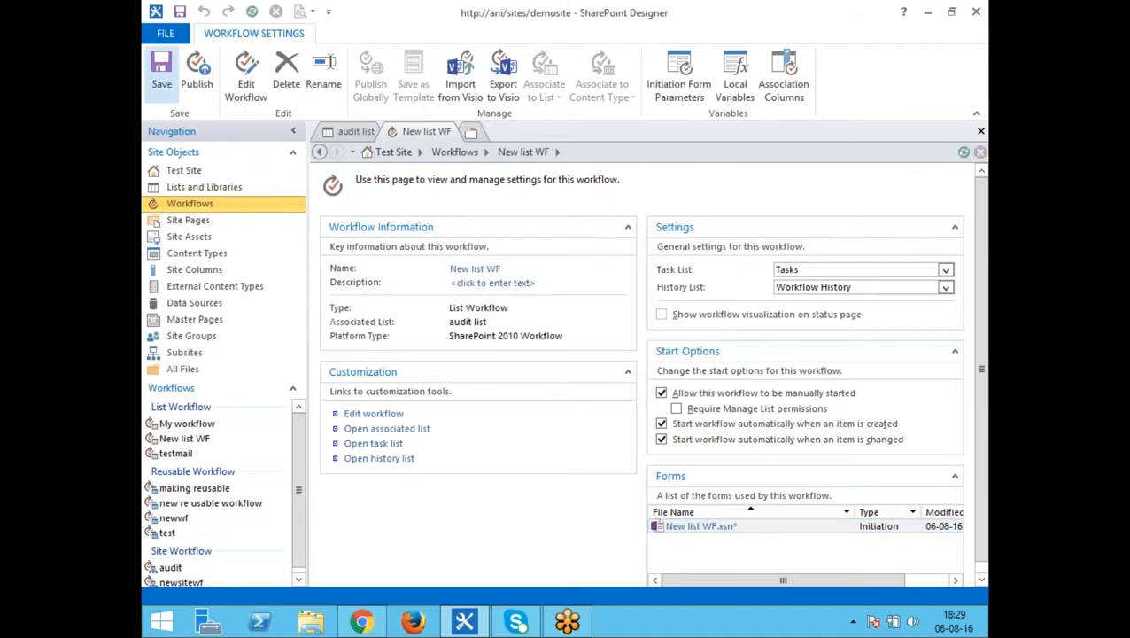
{"action": "left_click", "coordinate": [194, 75]}
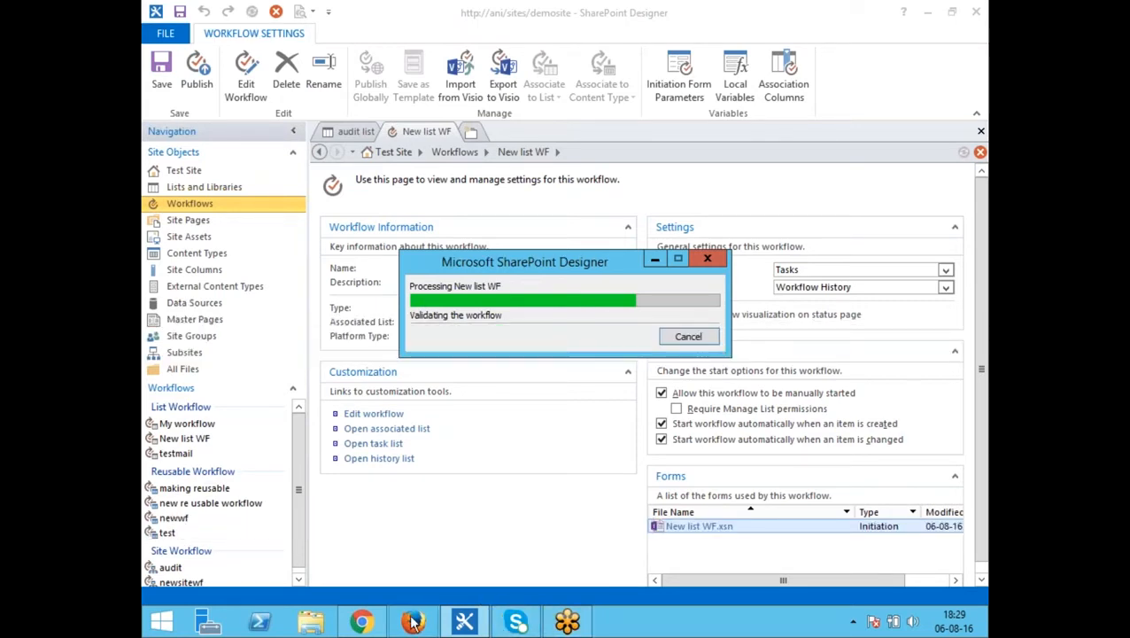
Step: In Chrome, reload the audit list and open its workflow settings to check the current New list WF association
{"action": "mouse_move", "coordinate": [371, 625]}
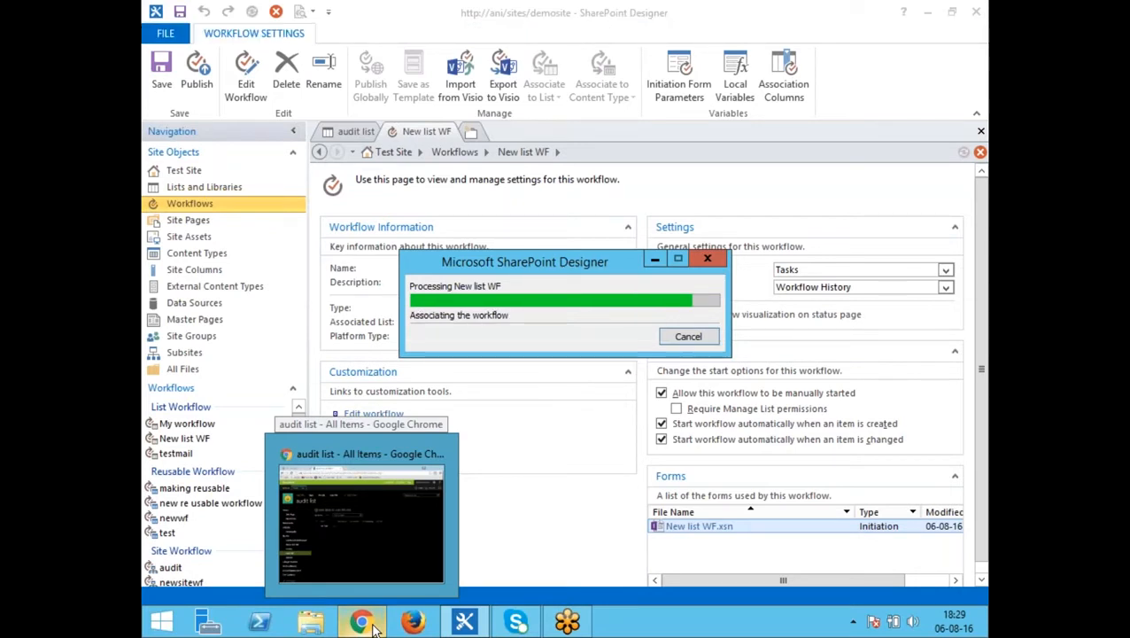
{"action": "left_click", "coordinate": [363, 623]}
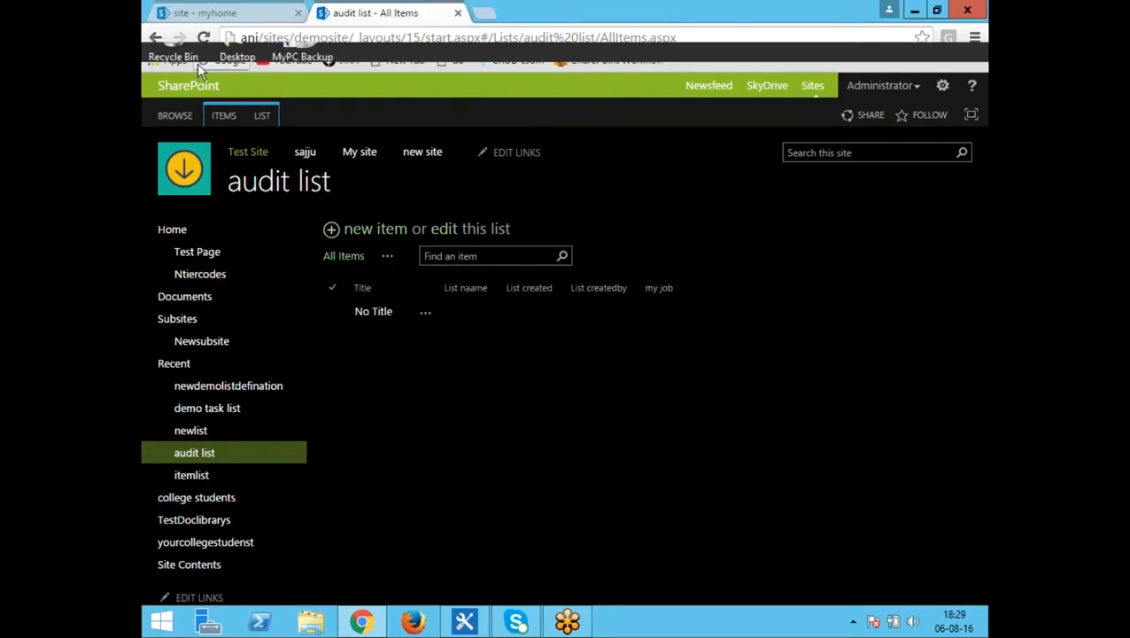
{"action": "left_click", "coordinate": [206, 38]}
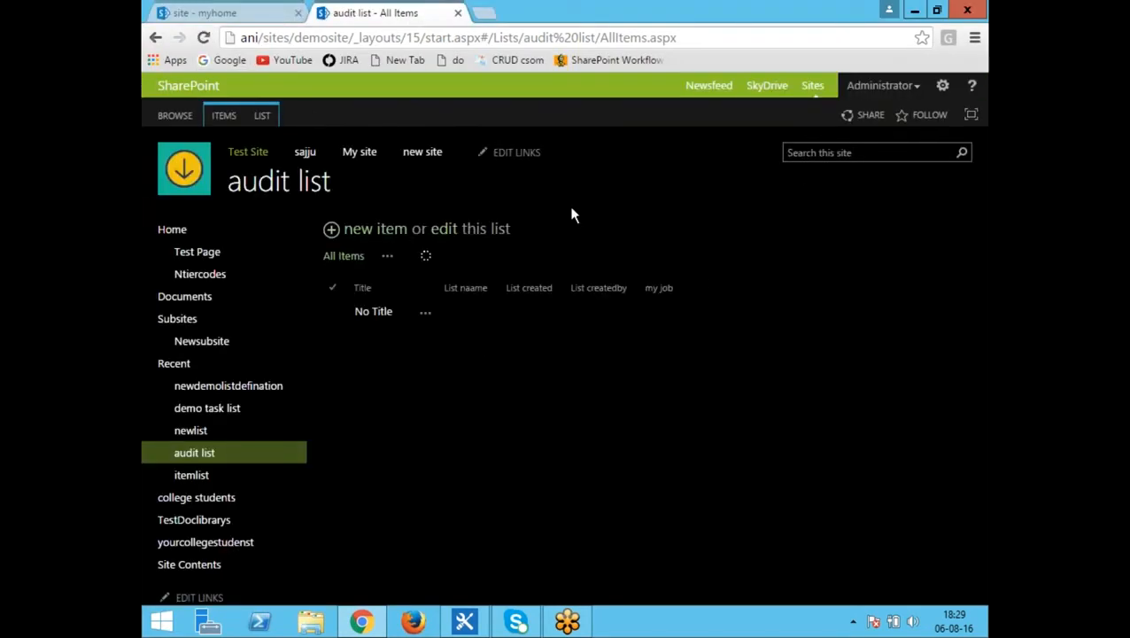
{"action": "left_click", "coordinate": [262, 116]}
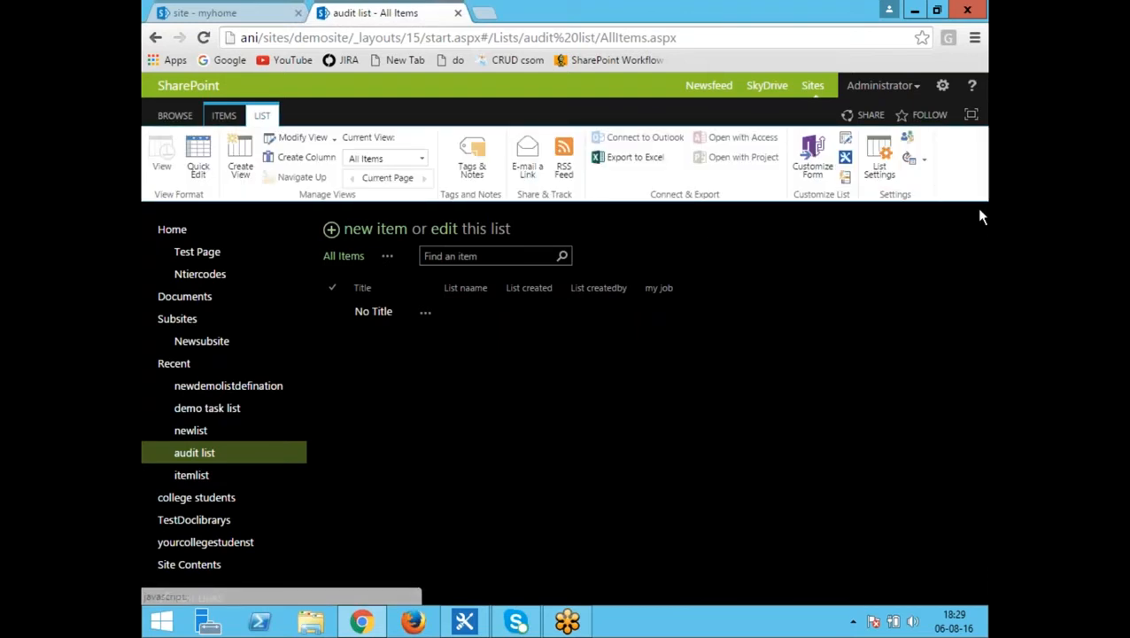
{"action": "left_click", "coordinate": [923, 164]}
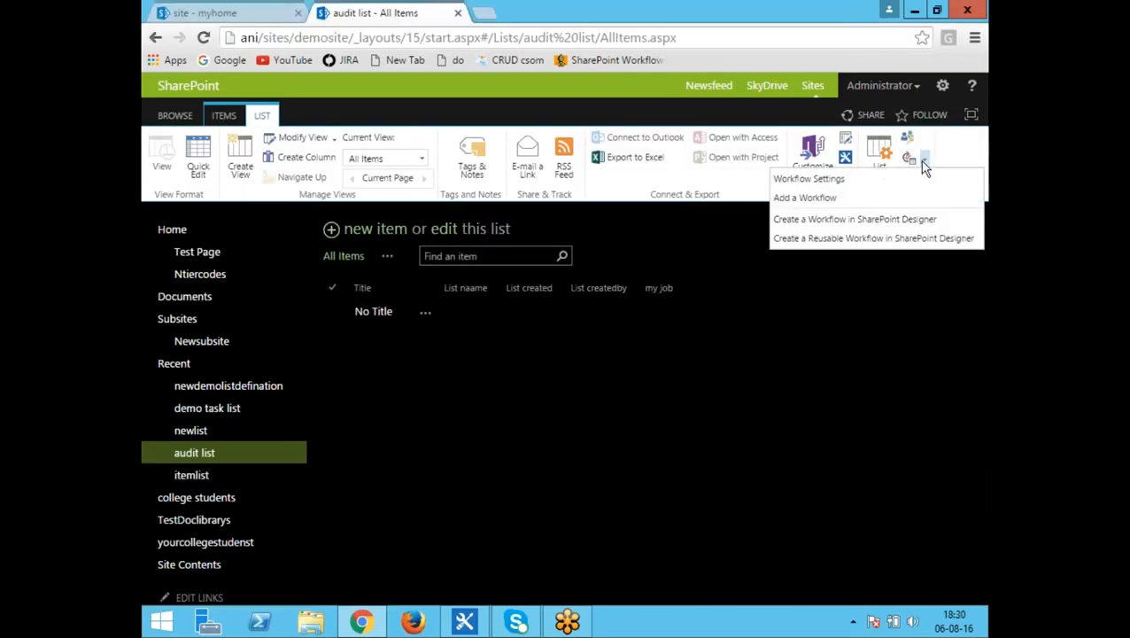
{"action": "left_click", "coordinate": [831, 180]}
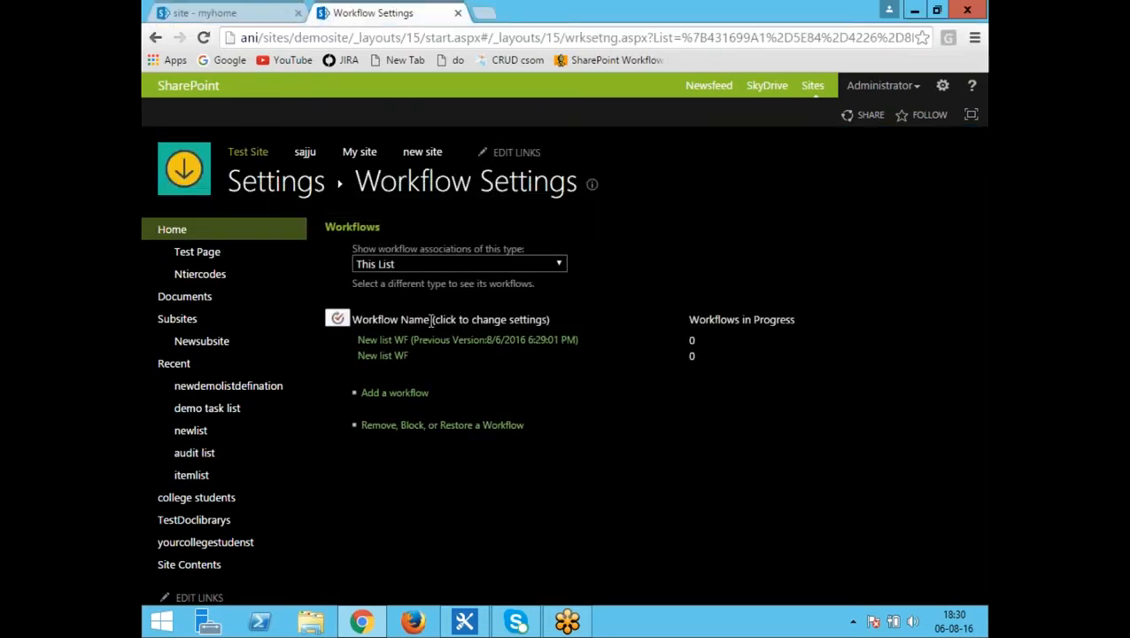
{"action": "left_click", "coordinate": [409, 353]}
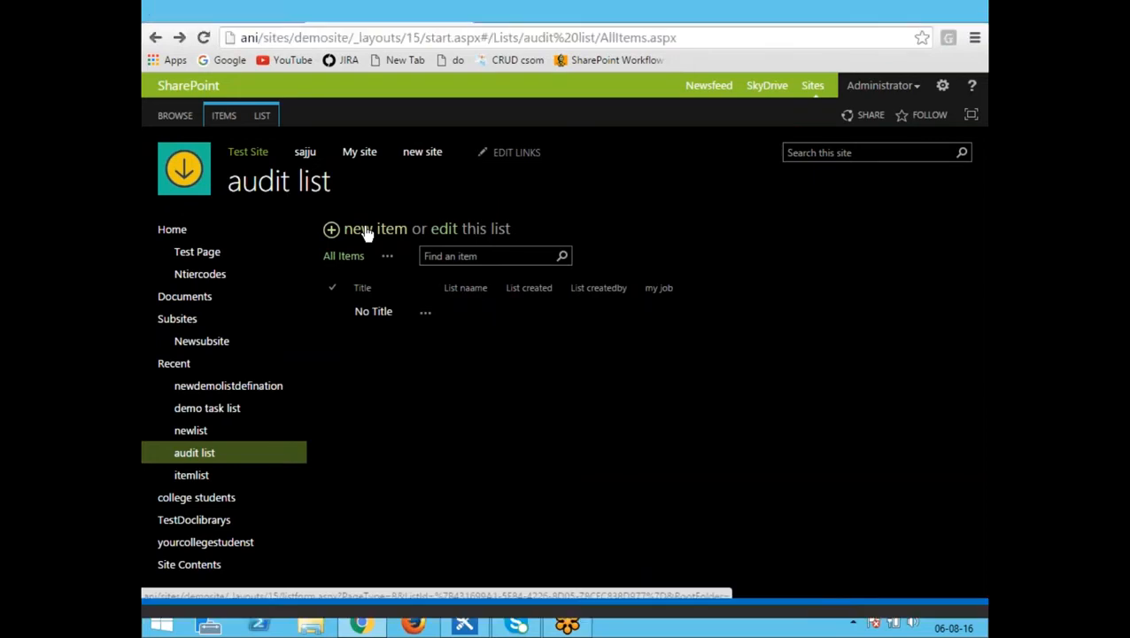
Step: Add an audit list item with Title abcd, List naame dksdls and my job Both, save it, and reload the list
{"action": "left_click", "coordinate": [367, 232]}
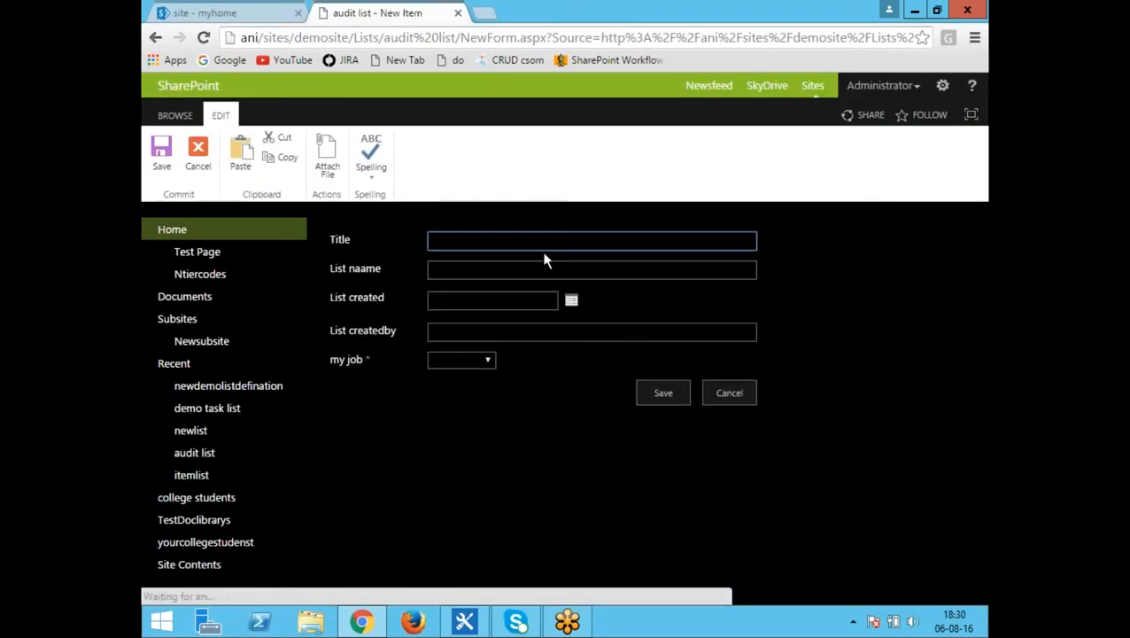
{"action": "type", "text": "abcd"}
{"action": "key", "text": "Tab"}
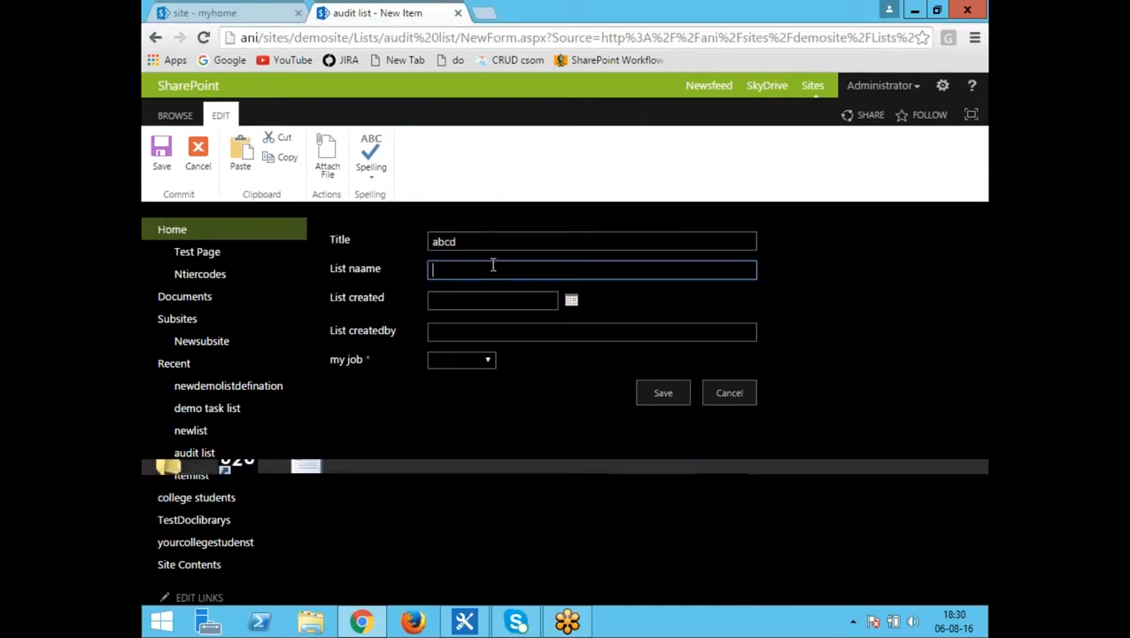
{"action": "type", "text": "dksdls"}
{"action": "key", "text": "Tab"}
{"action": "type", "text": "dsd;s"}
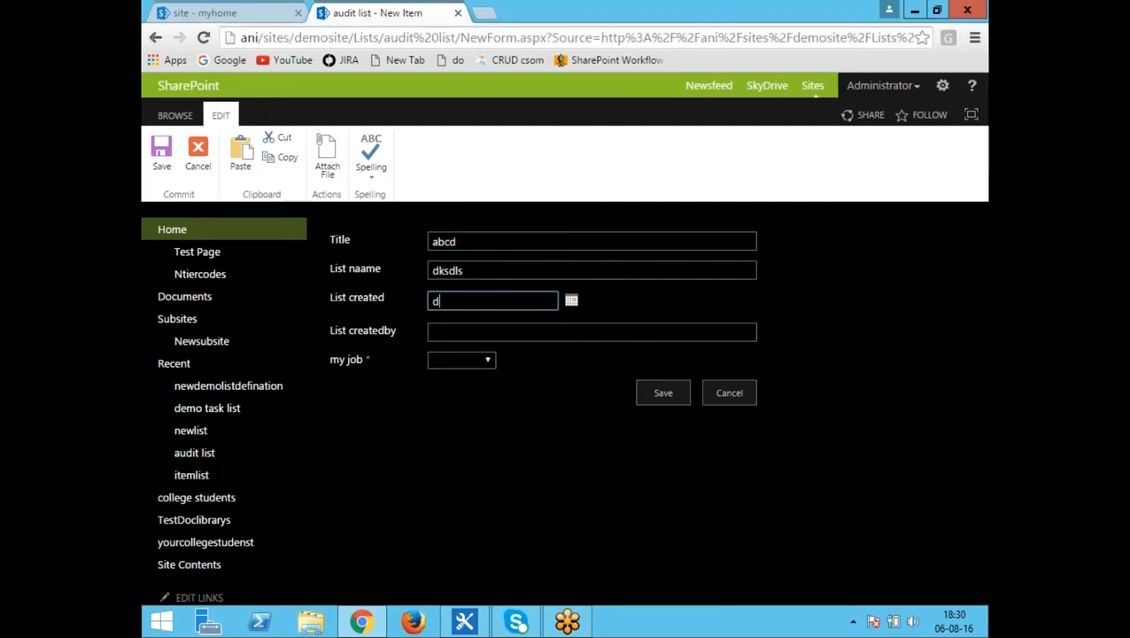
{"action": "left_click", "coordinate": [487, 359]}
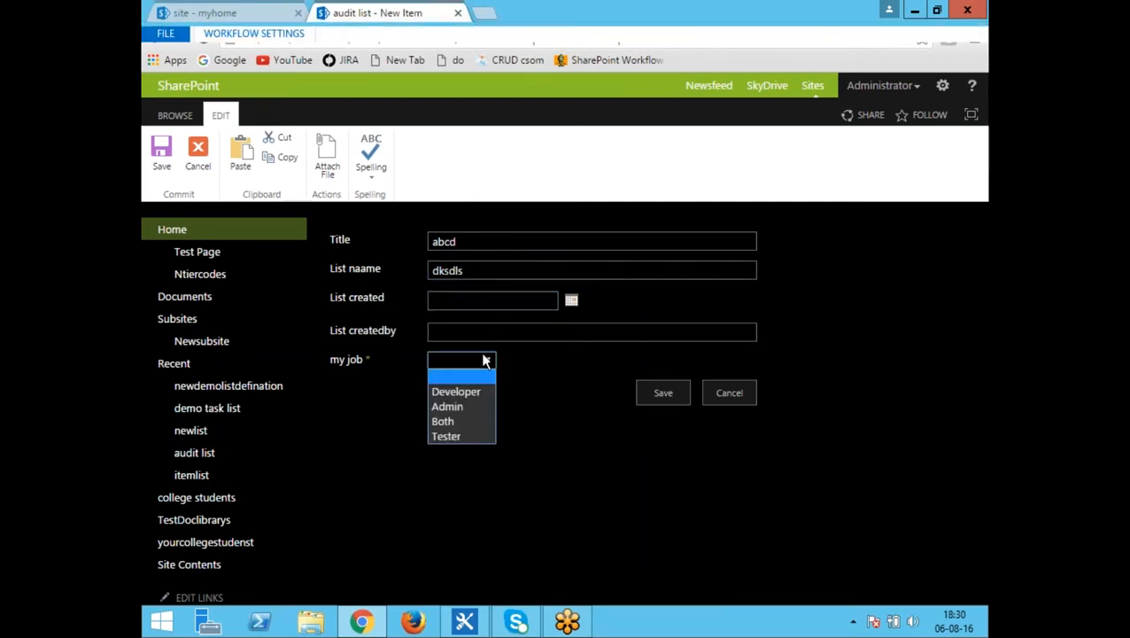
{"action": "left_click", "coordinate": [459, 422]}
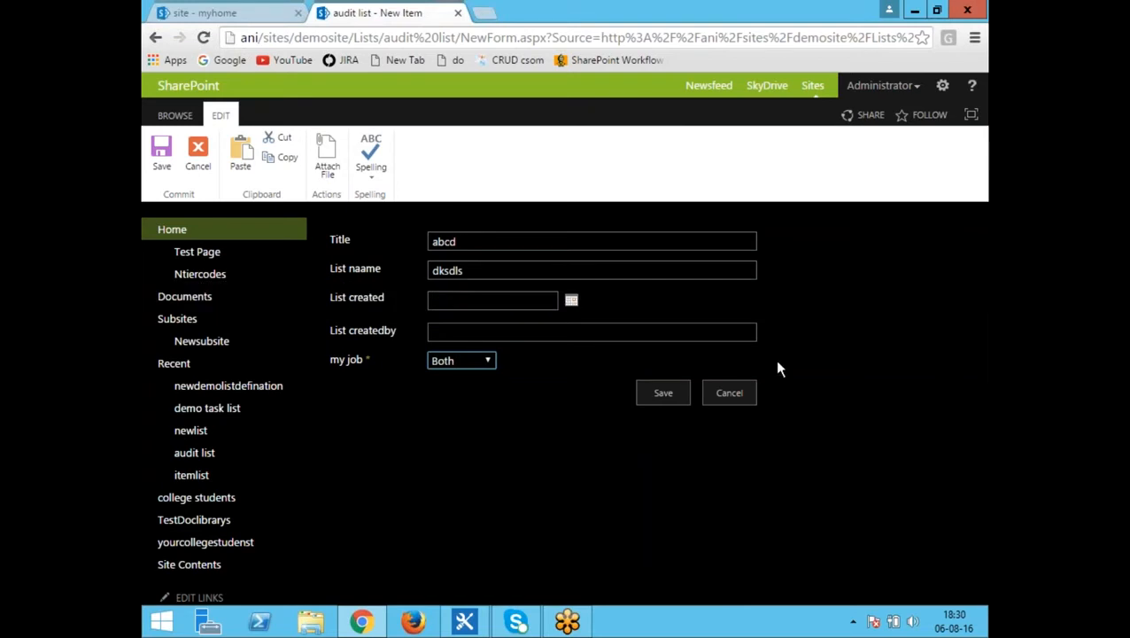
{"action": "left_click", "coordinate": [662, 392]}
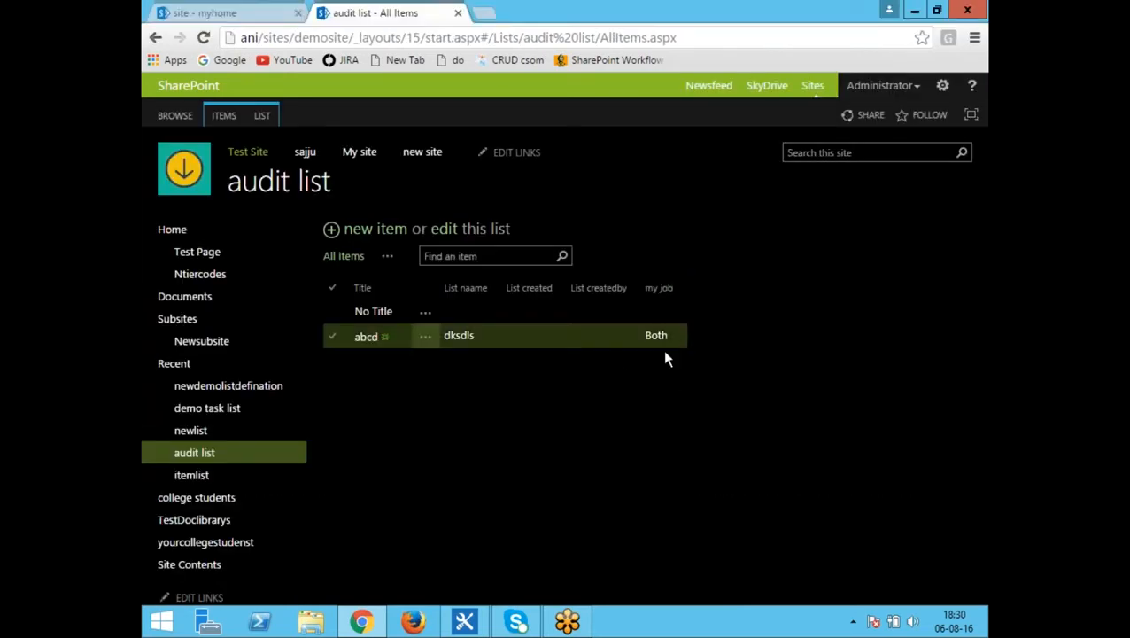
{"action": "left_click", "coordinate": [203, 39]}
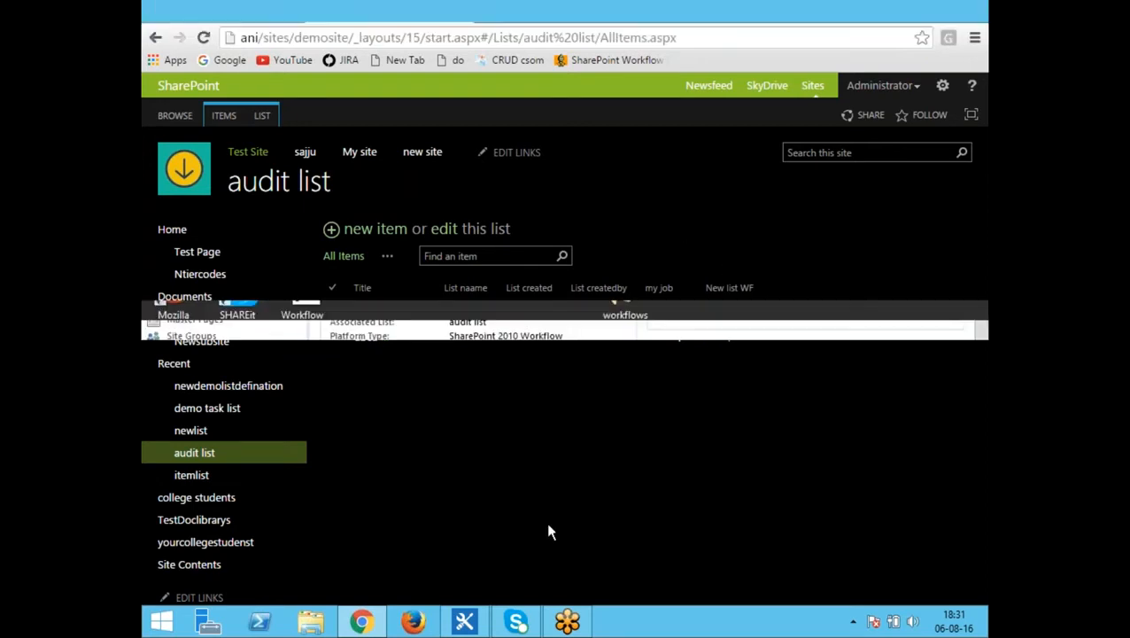
Step: In SharePoint Designer, open the New list WF workflow and export it to Visio as New list WF.vwi in the workflows folder
{"action": "left_click", "coordinate": [496, 536]}
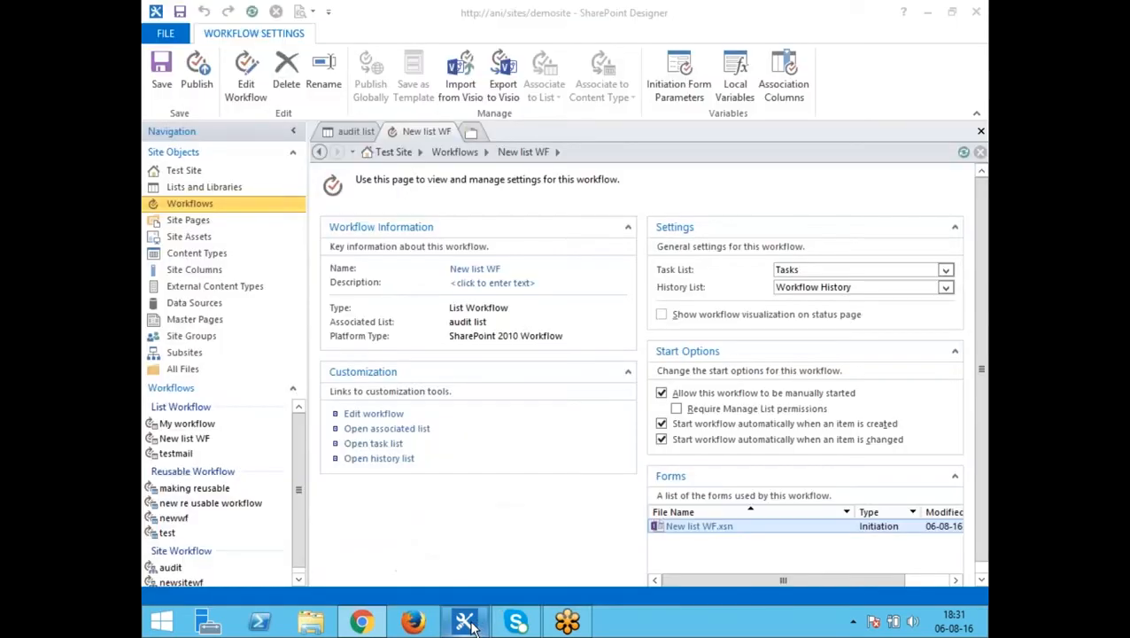
{"action": "left_click", "coordinate": [182, 206]}
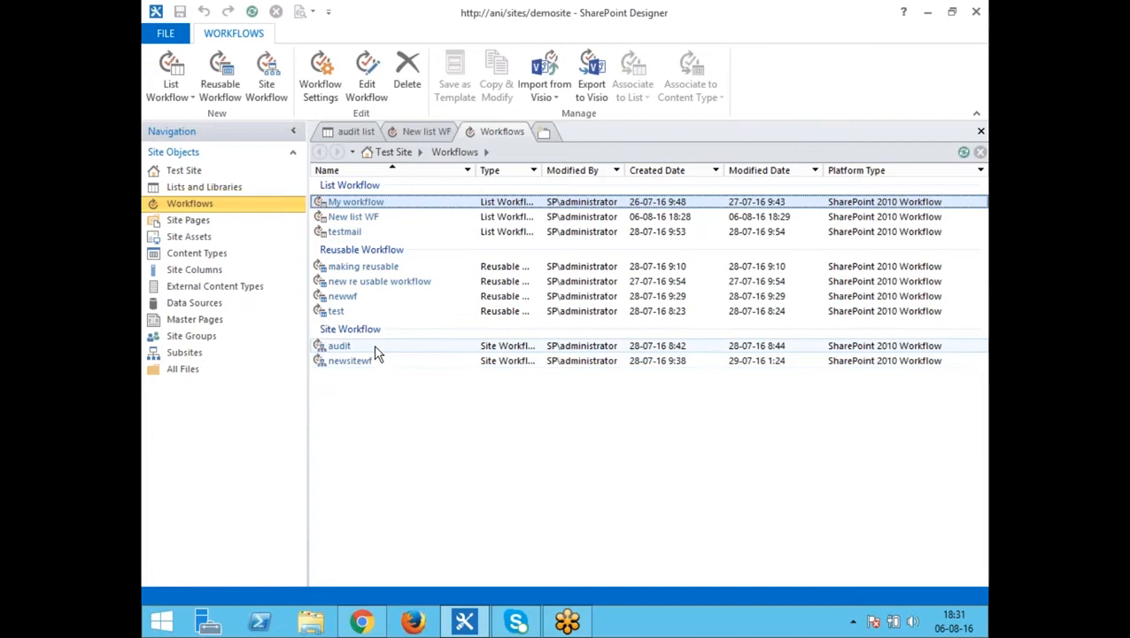
{"action": "left_click", "coordinate": [387, 220]}
{"action": "double_click", "coordinate": [370, 220]}
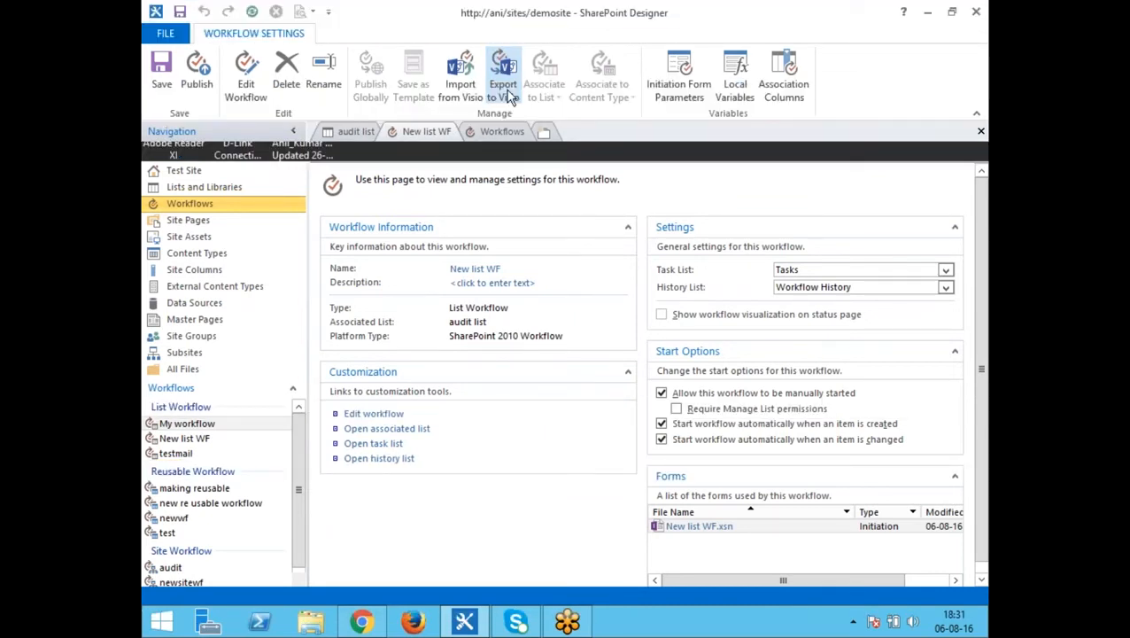
{"action": "left_click", "coordinate": [509, 94]}
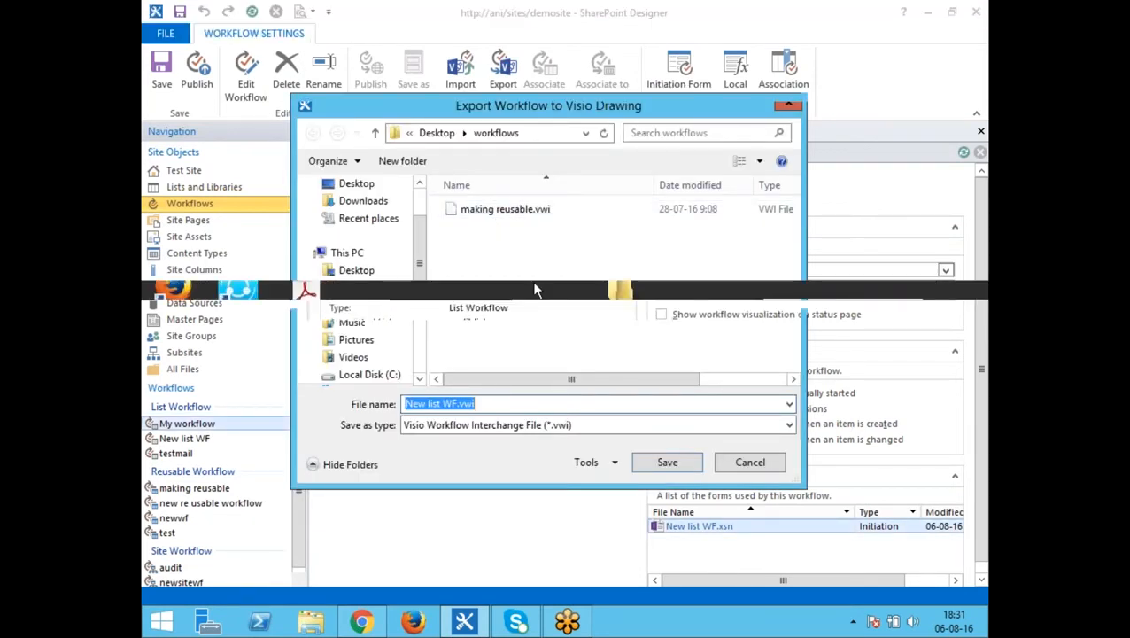
{"action": "left_click", "coordinate": [669, 463]}
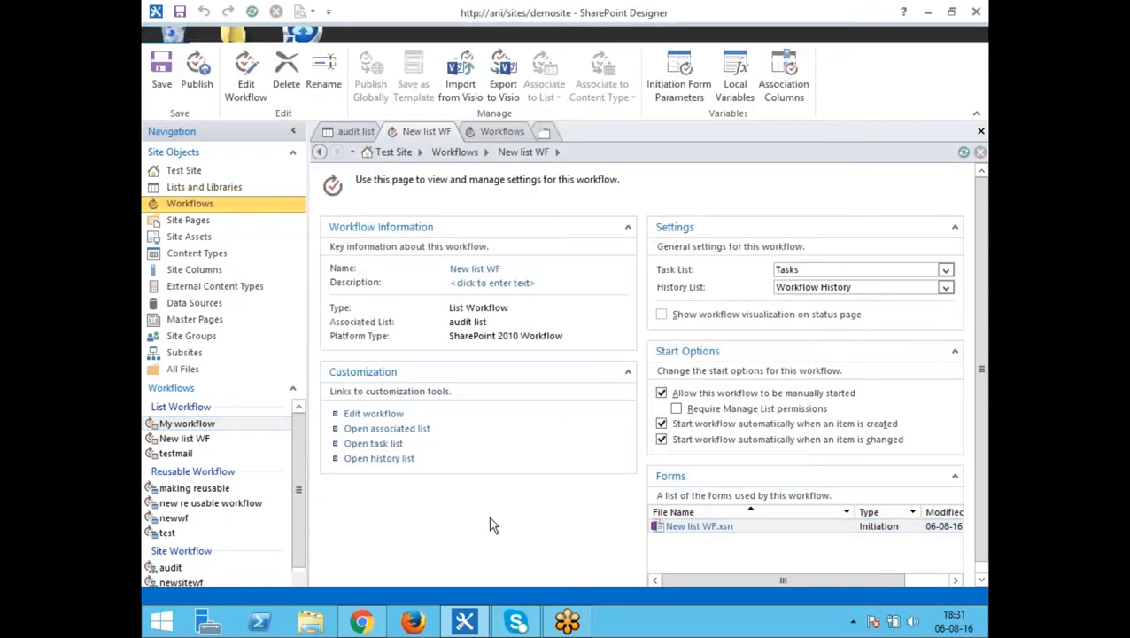
Step: Show the desktop, open the workflows folder and maximize its window
{"action": "key", "text": "super+d"}
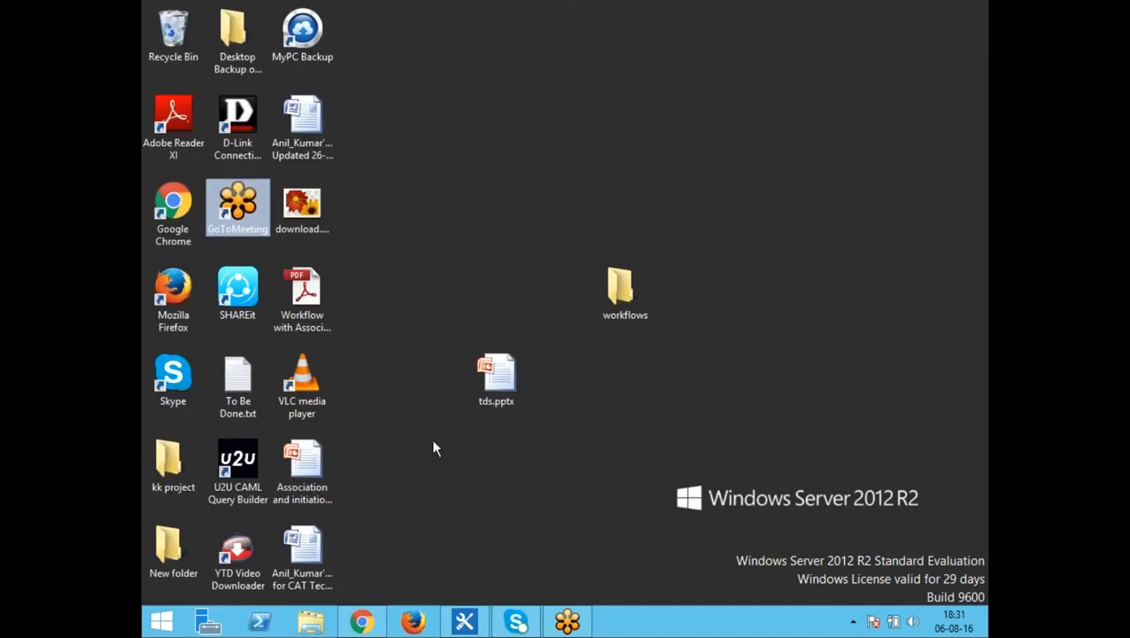
{"action": "left_click", "coordinate": [625, 285]}
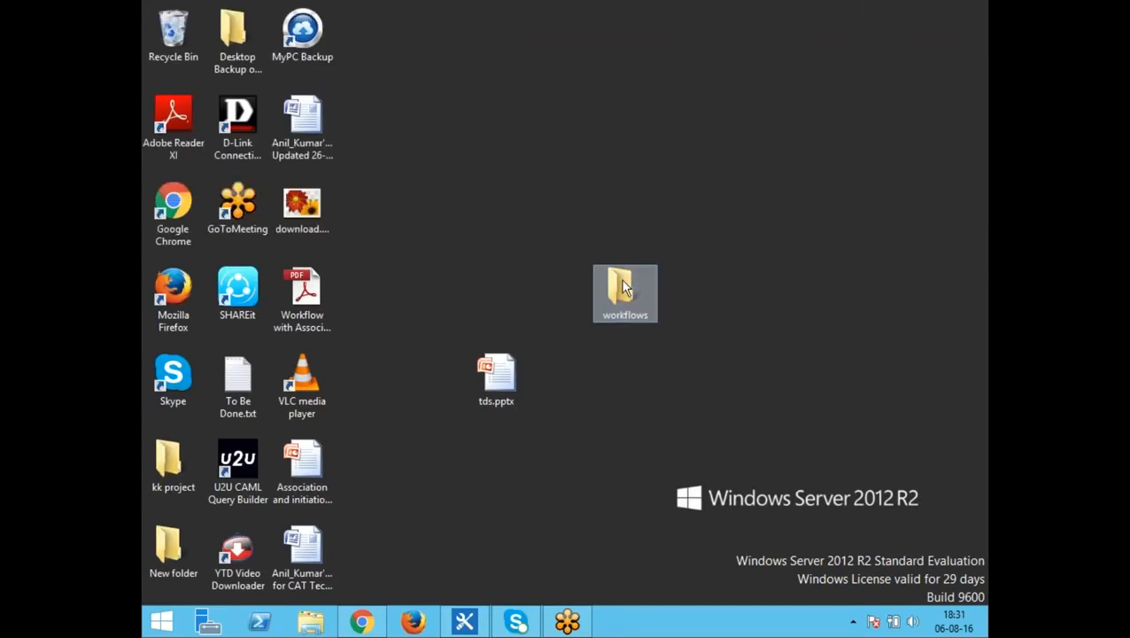
{"action": "double_click", "coordinate": [626, 285]}
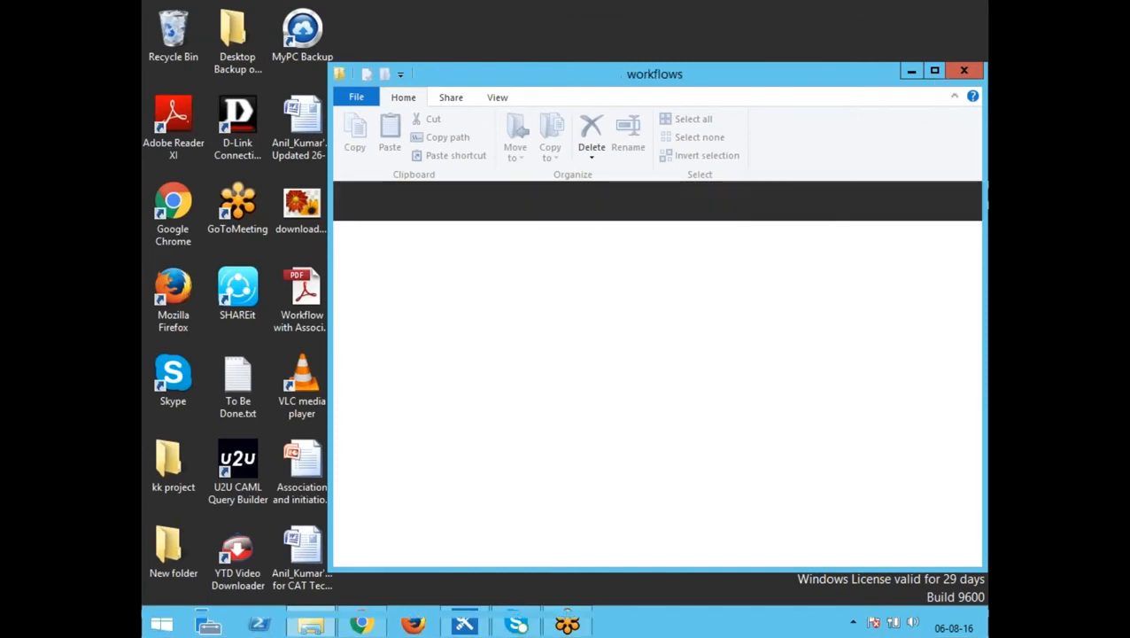
{"action": "left_click", "coordinate": [934, 72]}
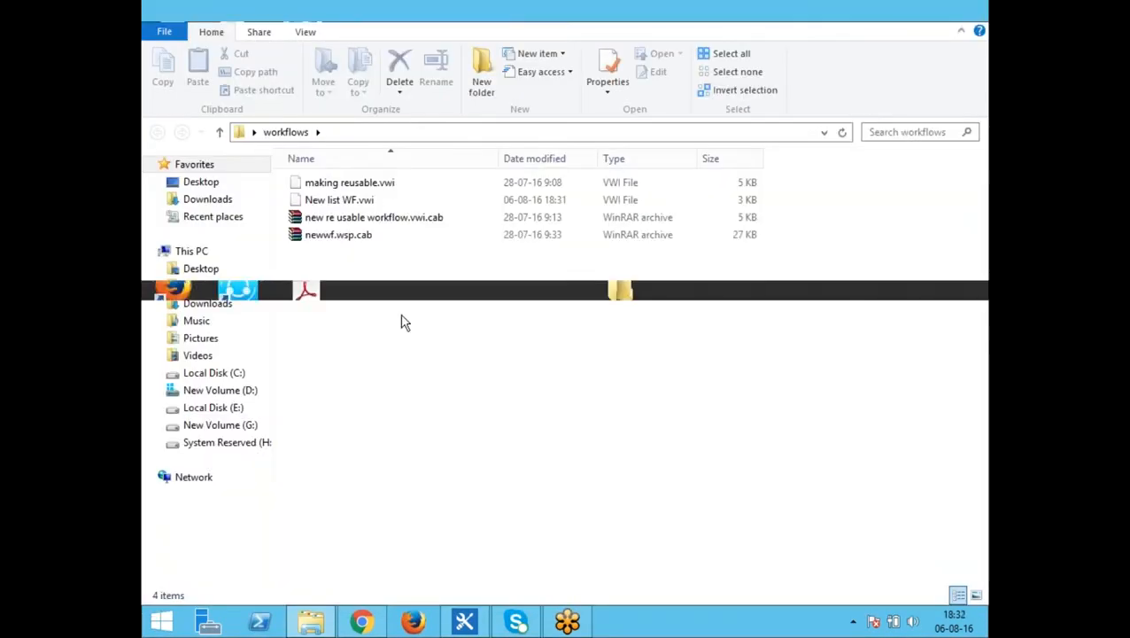
Step: Rename the exported New list WF.vwi file to New list WF.vwi.cab
{"action": "left_click", "coordinate": [341, 206]}
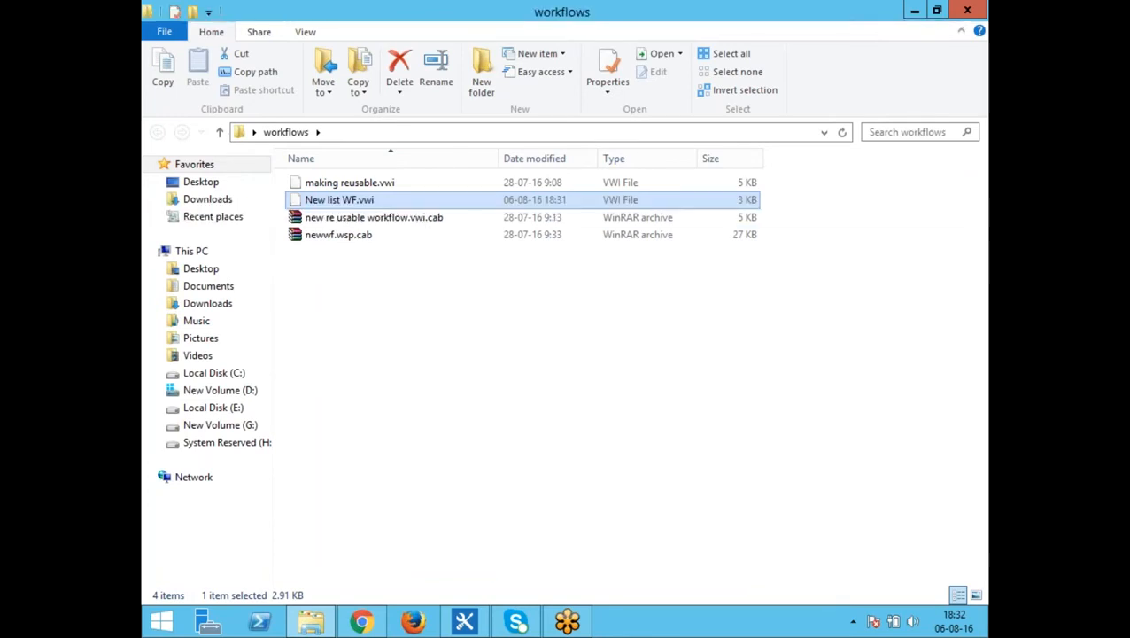
{"action": "right_click", "coordinate": [352, 207]}
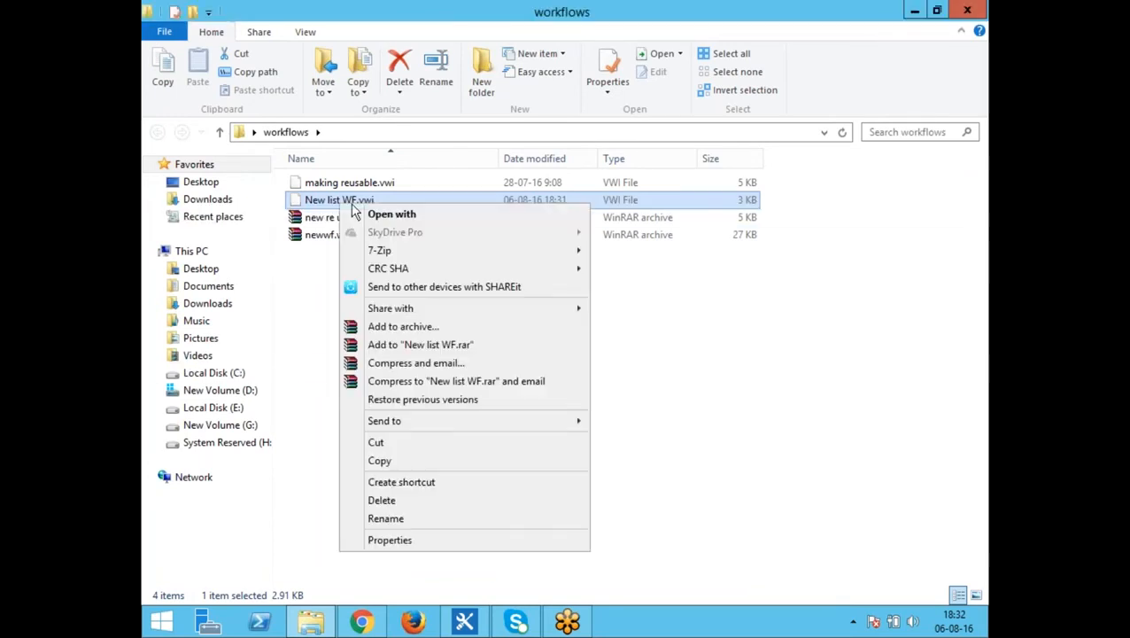
{"action": "left_click", "coordinate": [409, 520]}
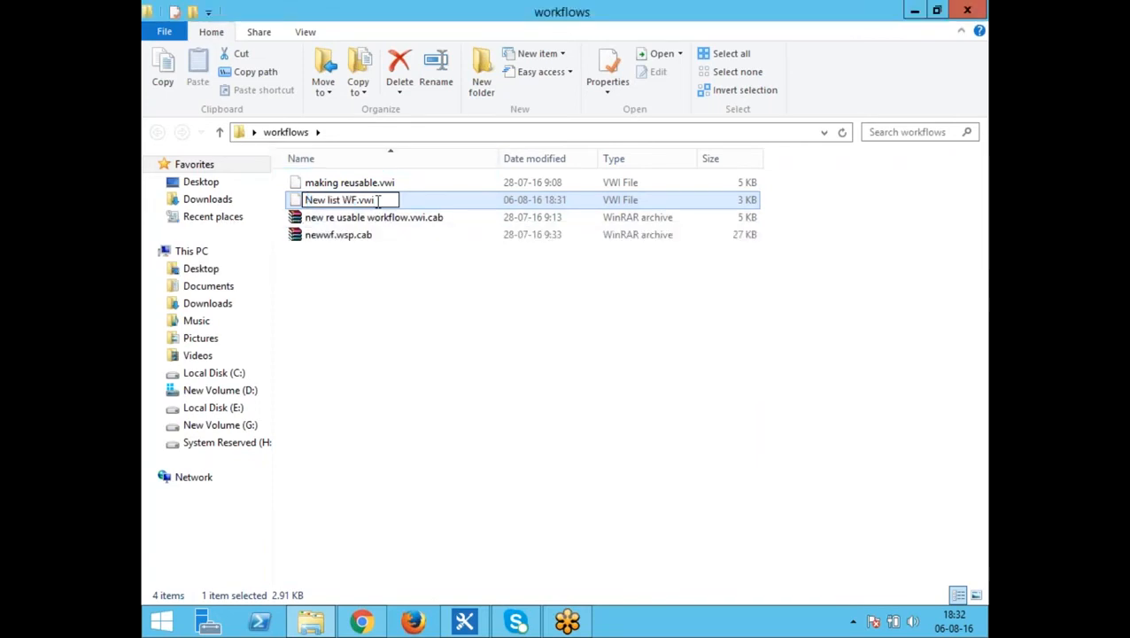
{"action": "type", "text": ".cab"}
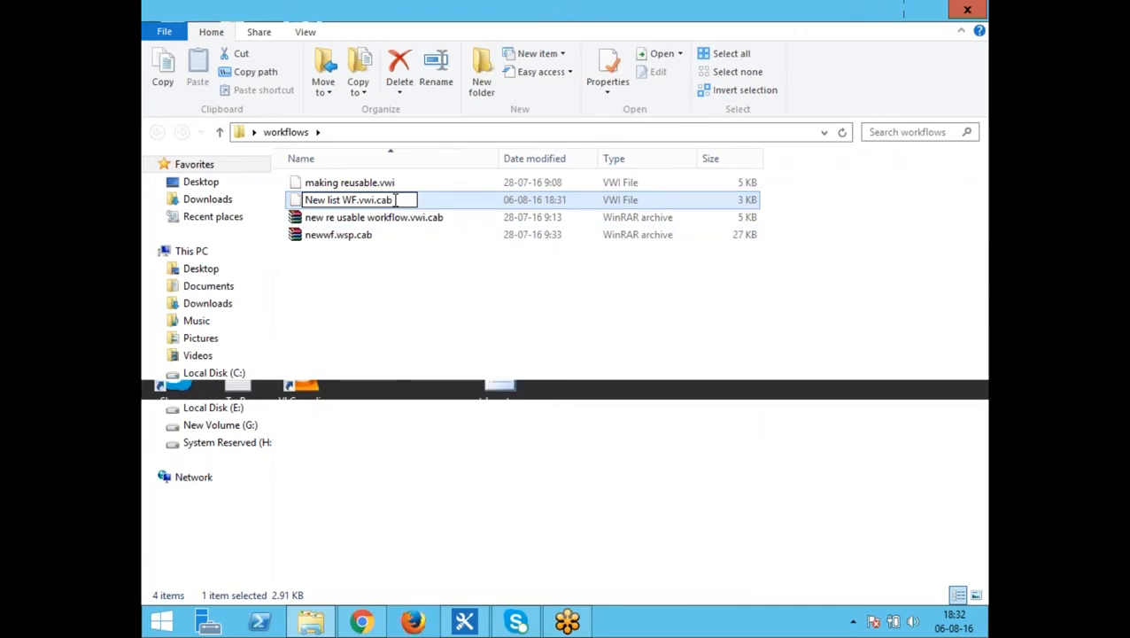
{"action": "key", "text": "Return"}
{"action": "left_click", "coordinate": [637, 320]}
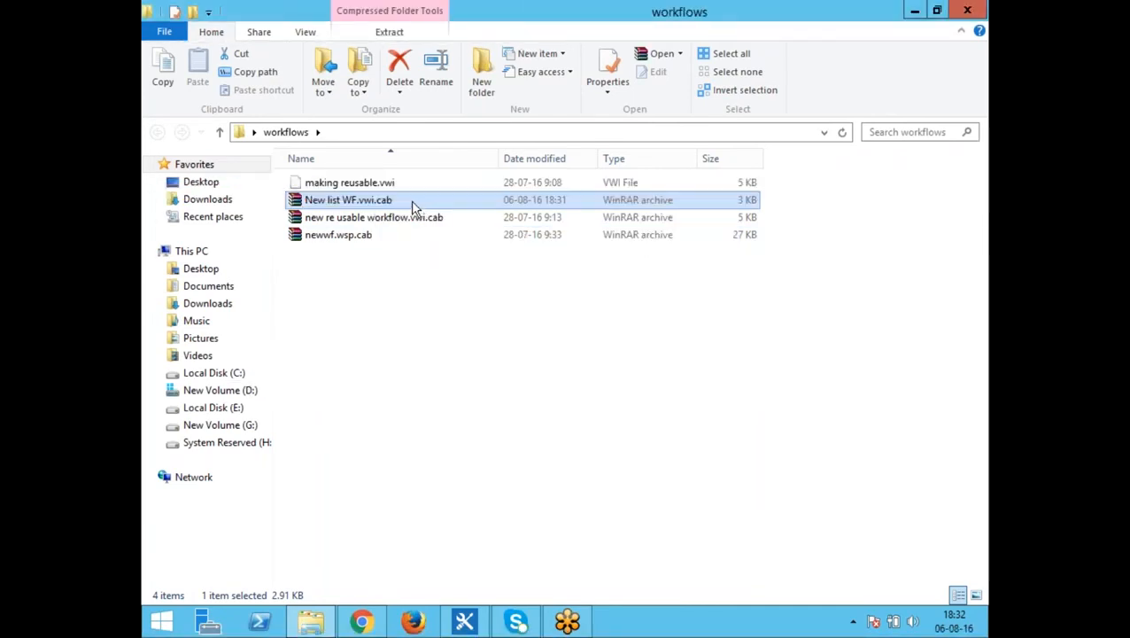
Step: Rename the New list WF.vwi.cab archive to New list WF1.vwi.cab
{"action": "right_click", "coordinate": [413, 208]}
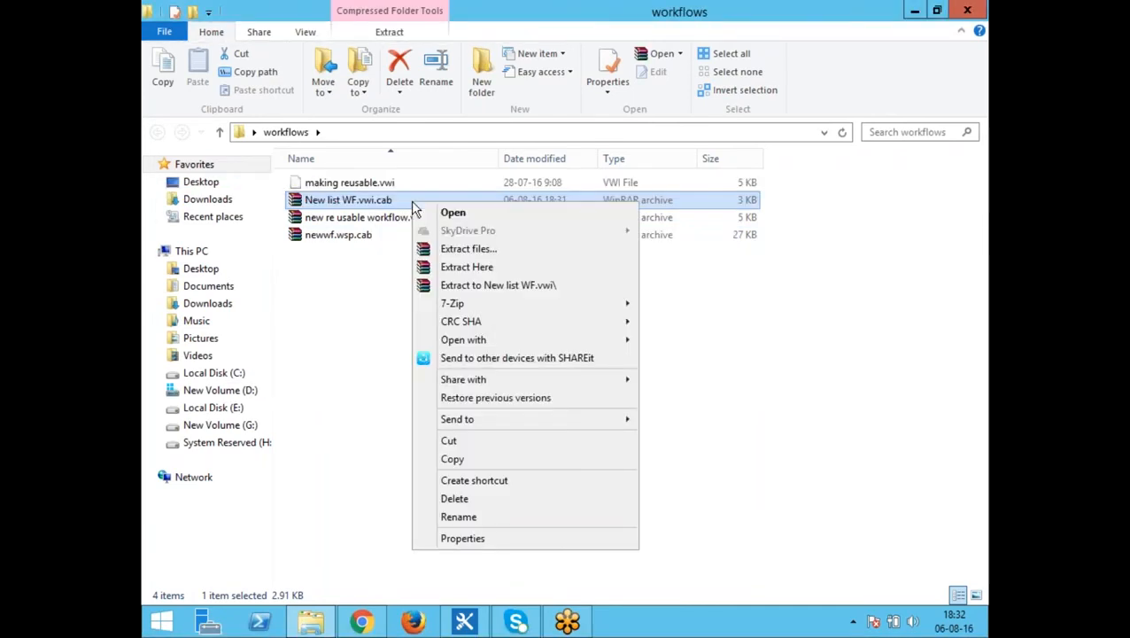
{"action": "left_click", "coordinate": [461, 517]}
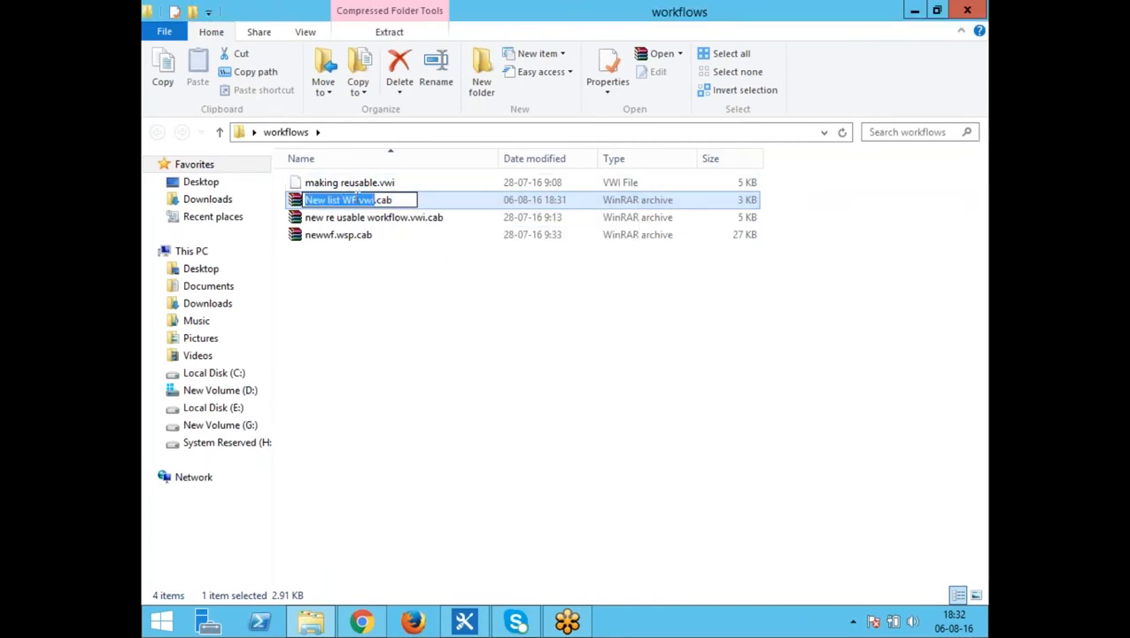
{"action": "type", "text": "1"}
{"action": "left_click", "coordinate": [379, 316]}
Step: Open the New list WF1.vwi.cab archive in WinRAR and dismiss the blocked-content and expired-trial notices
{"action": "left_click", "coordinate": [359, 206]}
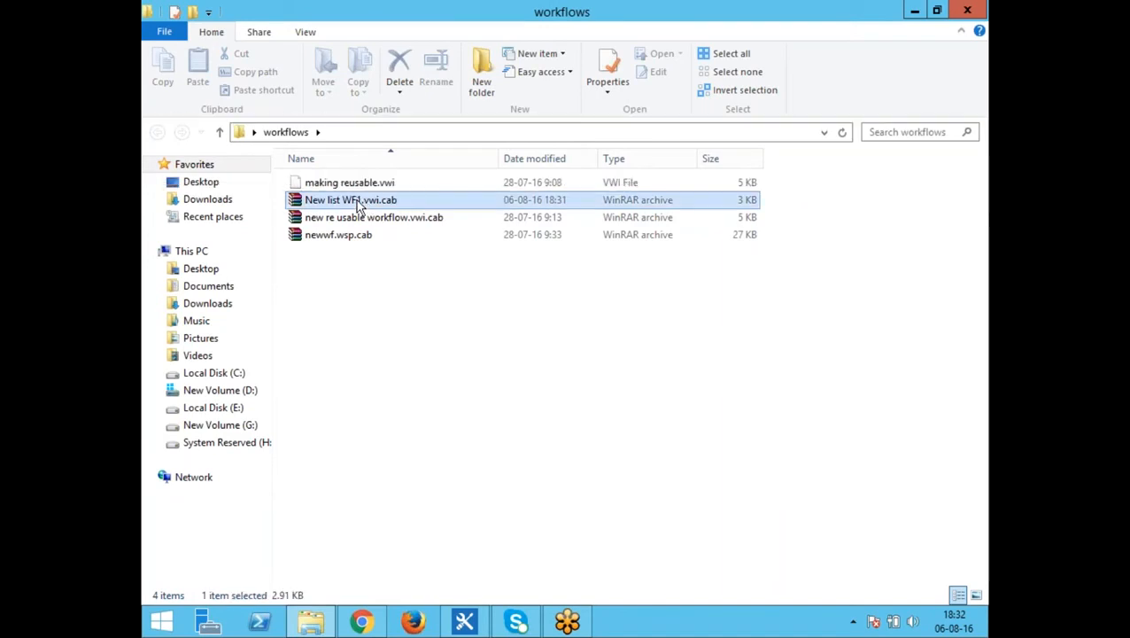
{"action": "right_click", "coordinate": [358, 205]}
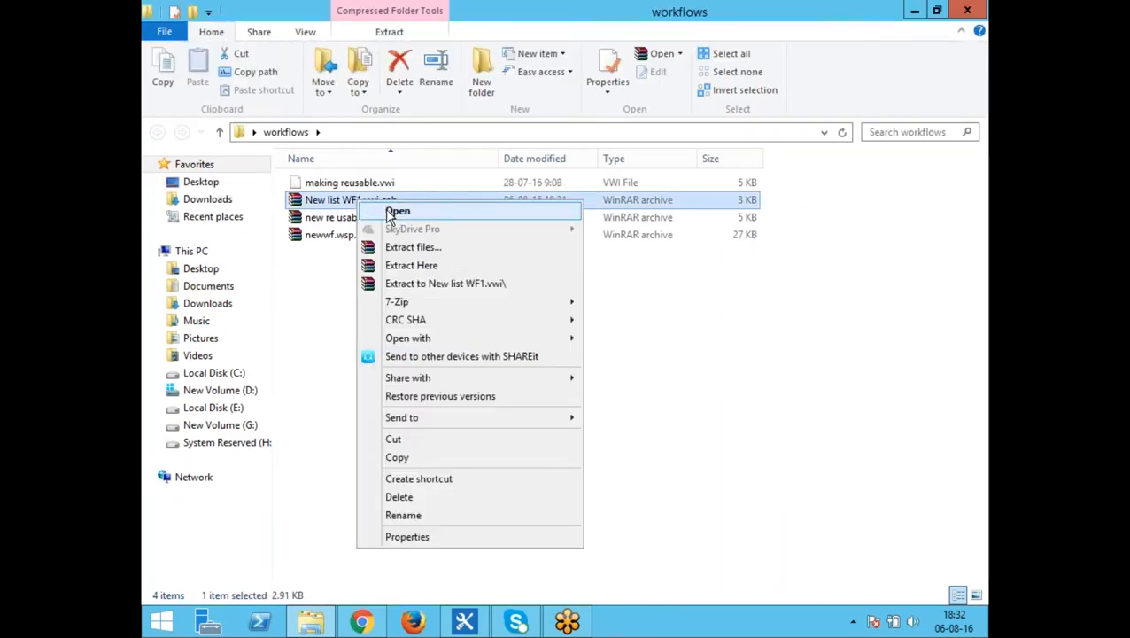
{"action": "left_click", "coordinate": [395, 212]}
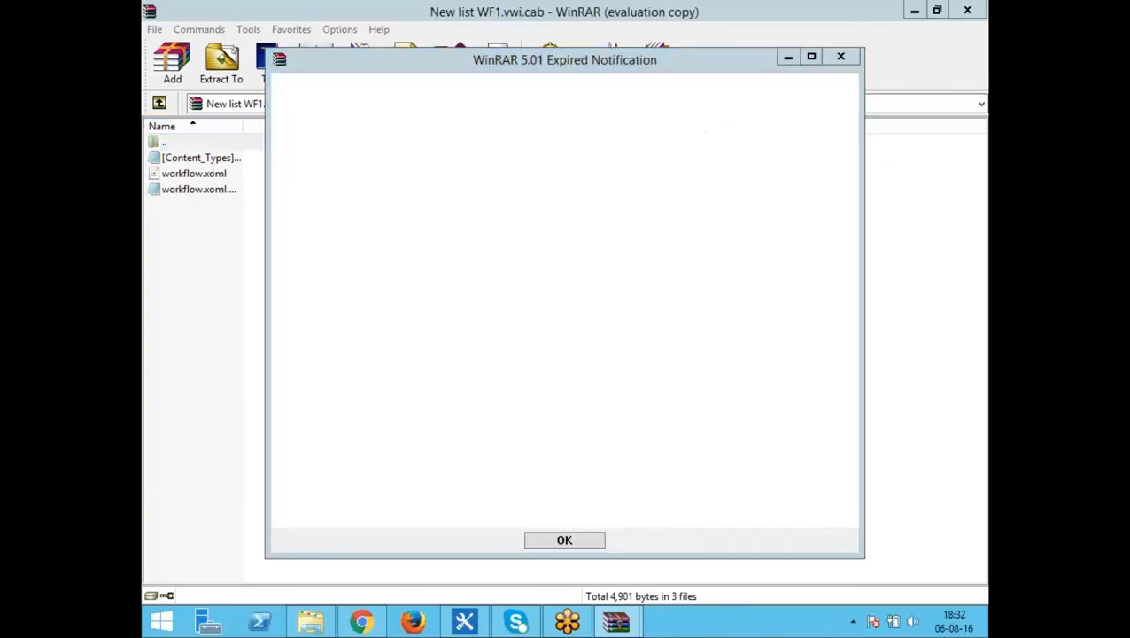
{"action": "left_click", "coordinate": [715, 165]}
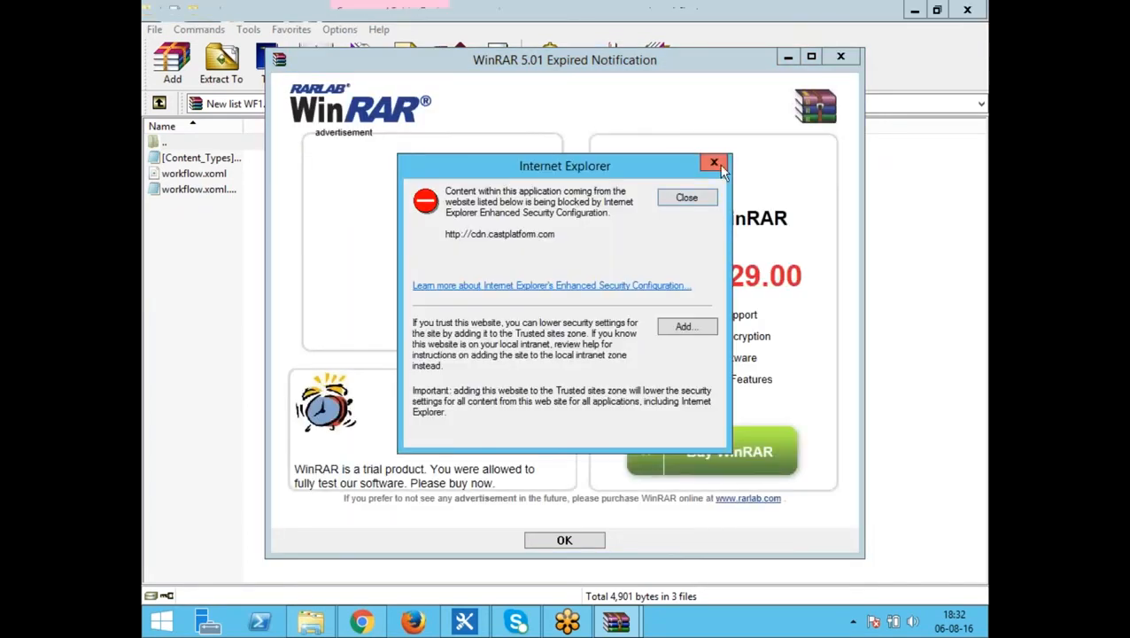
{"action": "left_click", "coordinate": [715, 165]}
{"action": "left_click", "coordinate": [842, 57]}
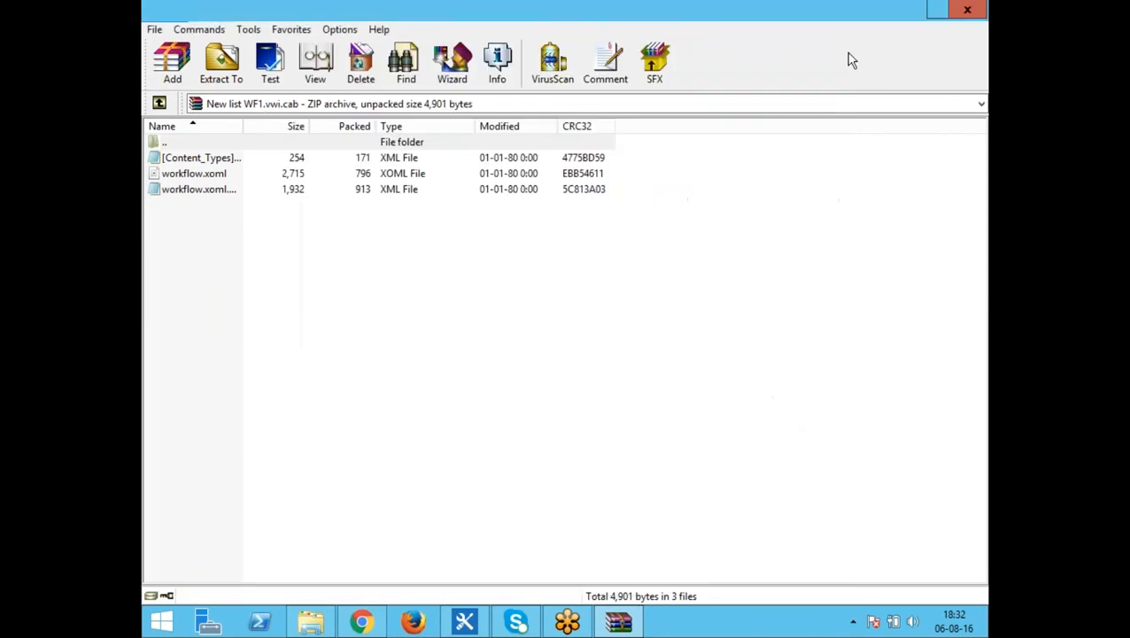
Step: Delete workflow.xoml.wfconfig.xml from the New list WF1.vwi.cab archive and close the archive
{"action": "left_click", "coordinate": [224, 232]}
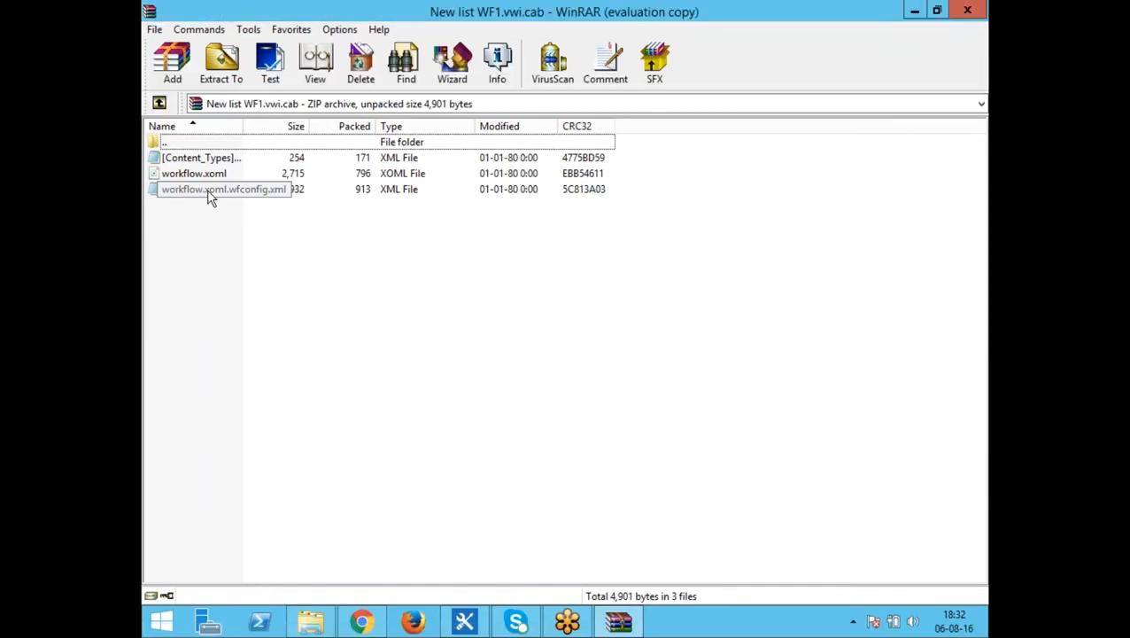
{"action": "left_click", "coordinate": [209, 195]}
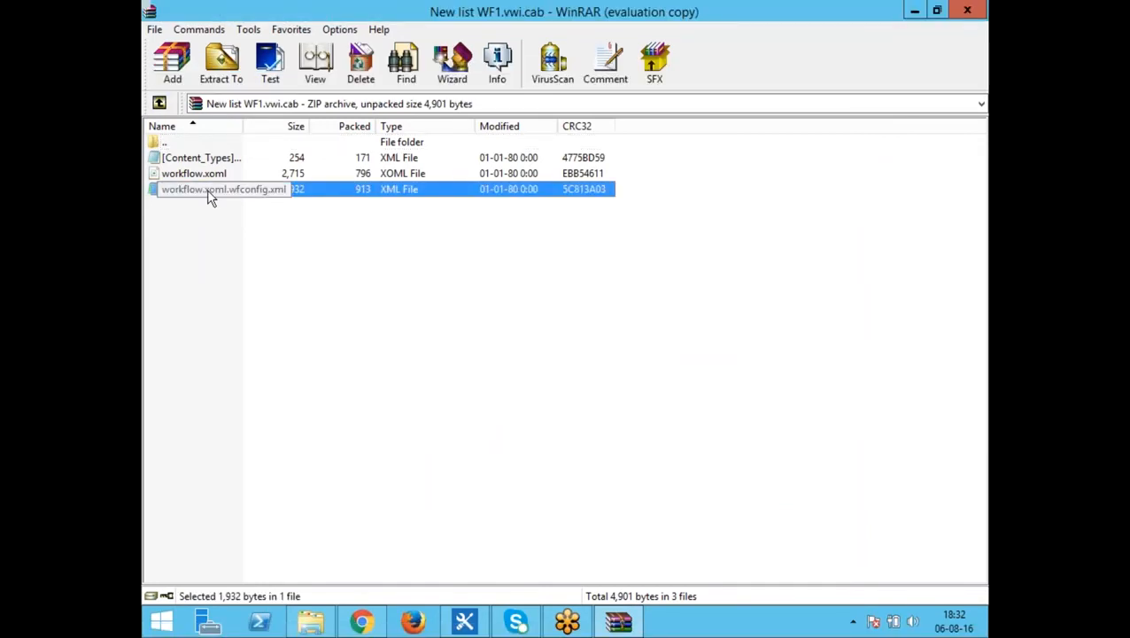
{"action": "key", "text": "Delete"}
{"action": "key", "text": "Return"}
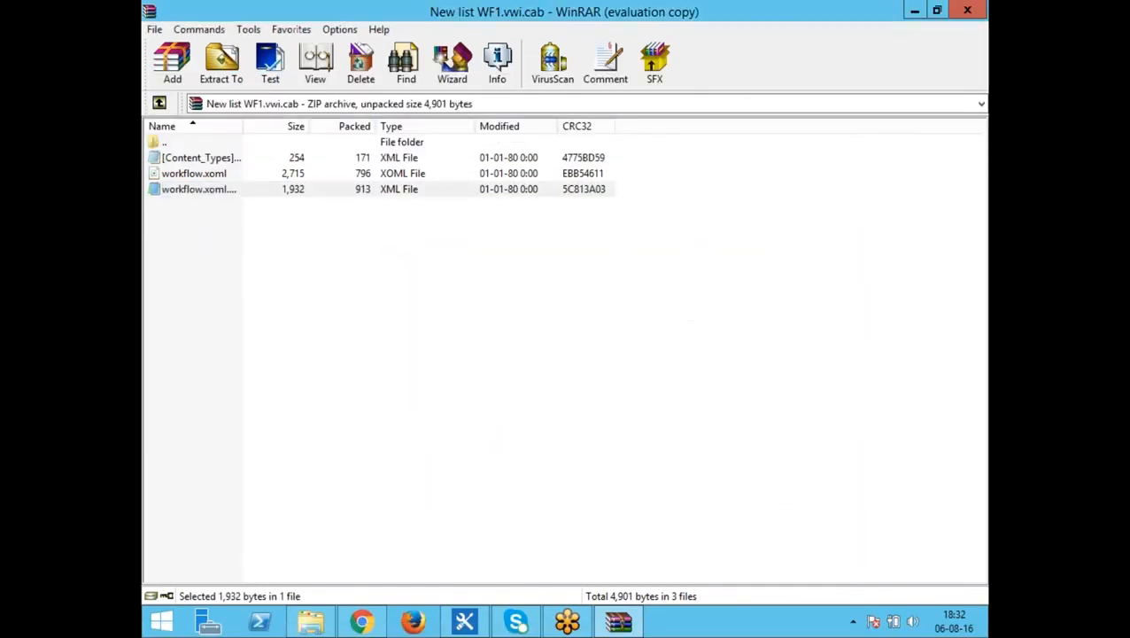
{"action": "left_click", "coordinate": [332, 265]}
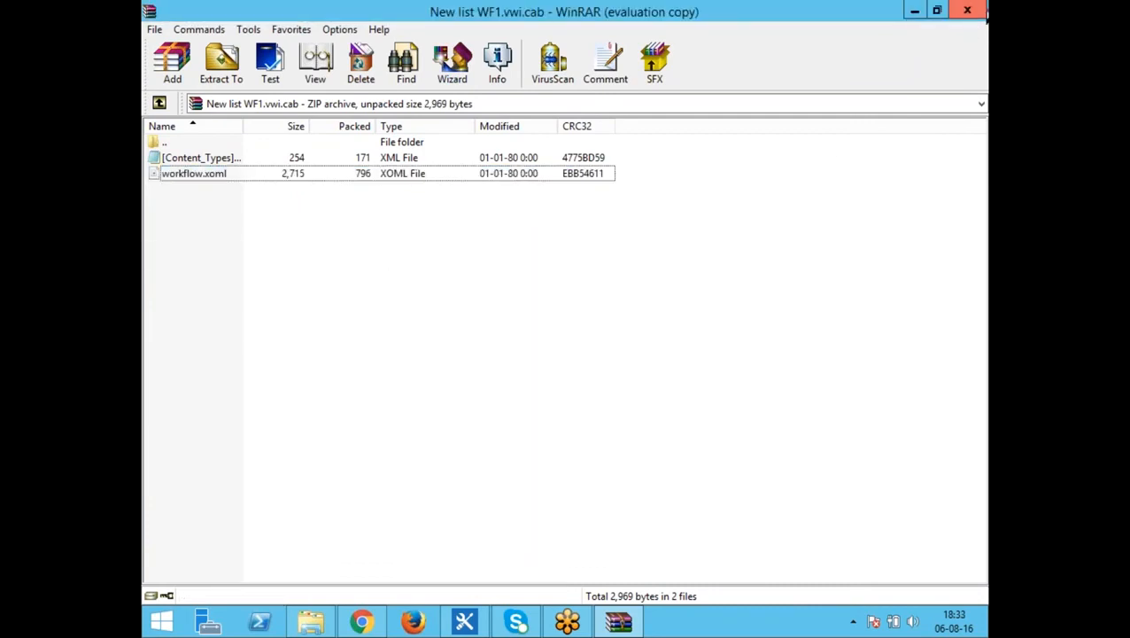
{"action": "left_click", "coordinate": [968, 10]}
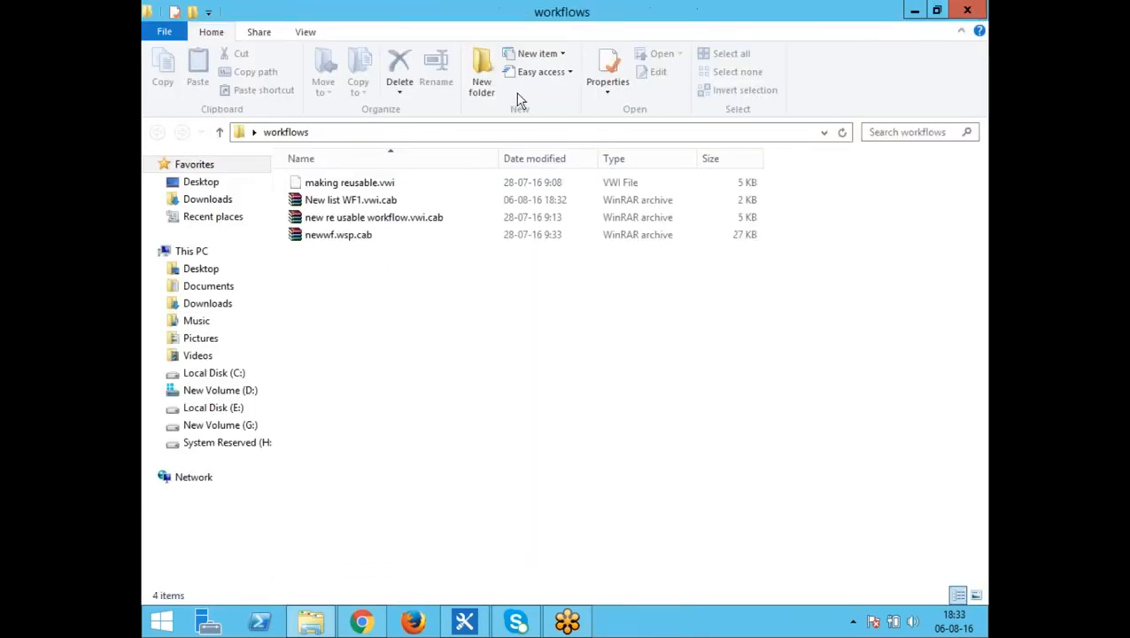
Step: Rename the New list WF1.vwi.cab archive to New list WF1.vwi and accept the extension change
{"action": "right_click", "coordinate": [361, 203]}
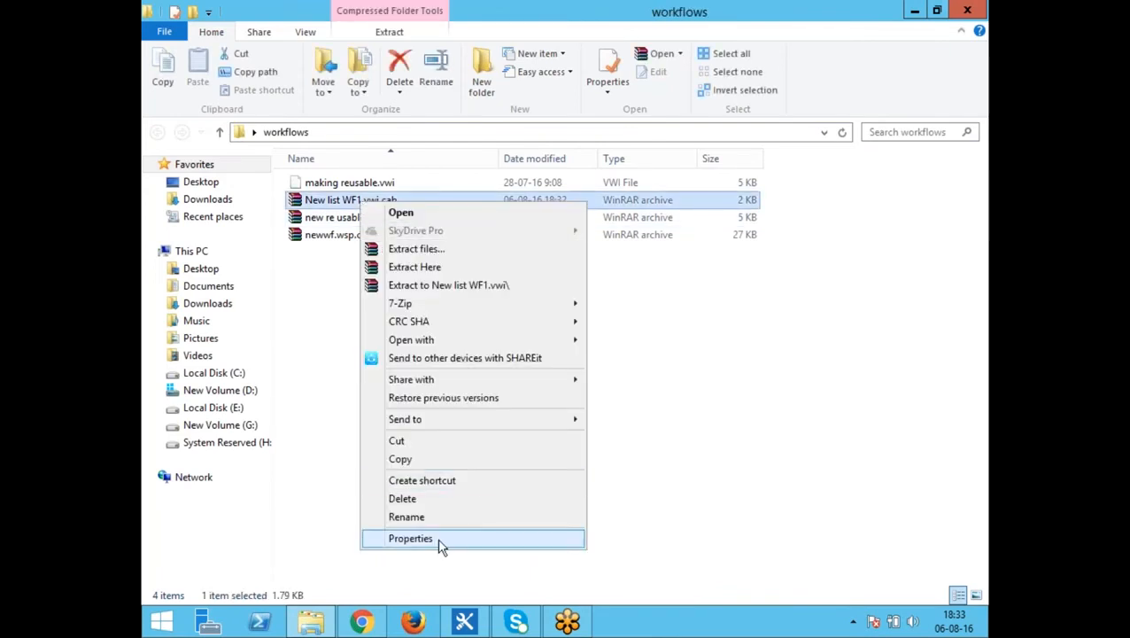
{"action": "left_click", "coordinate": [424, 515]}
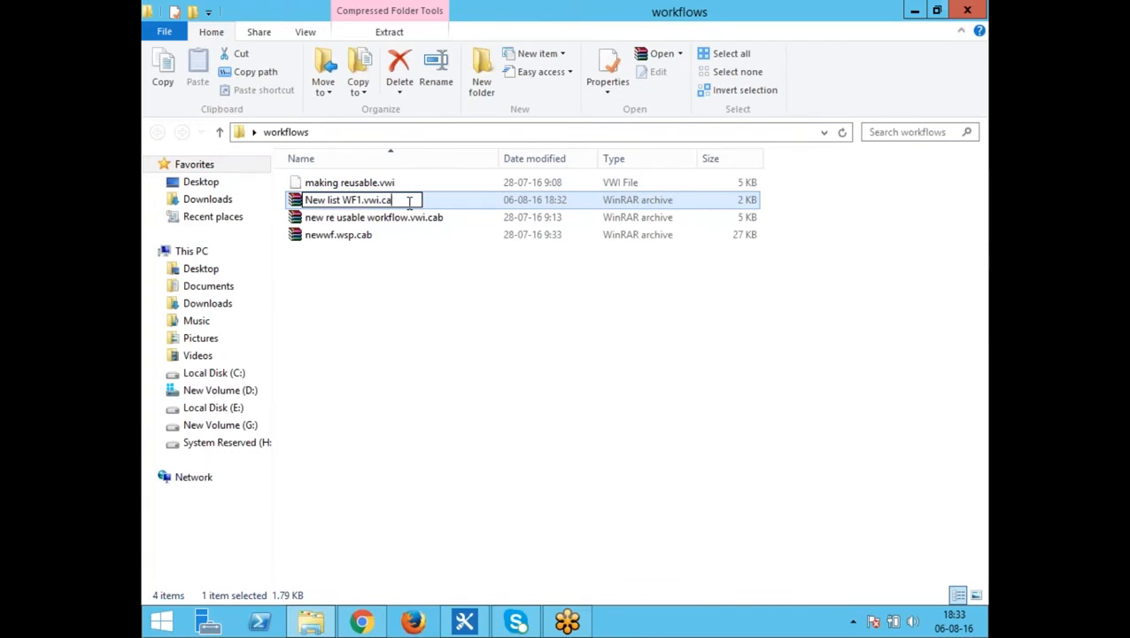
{"action": "key", "text": "Return"}
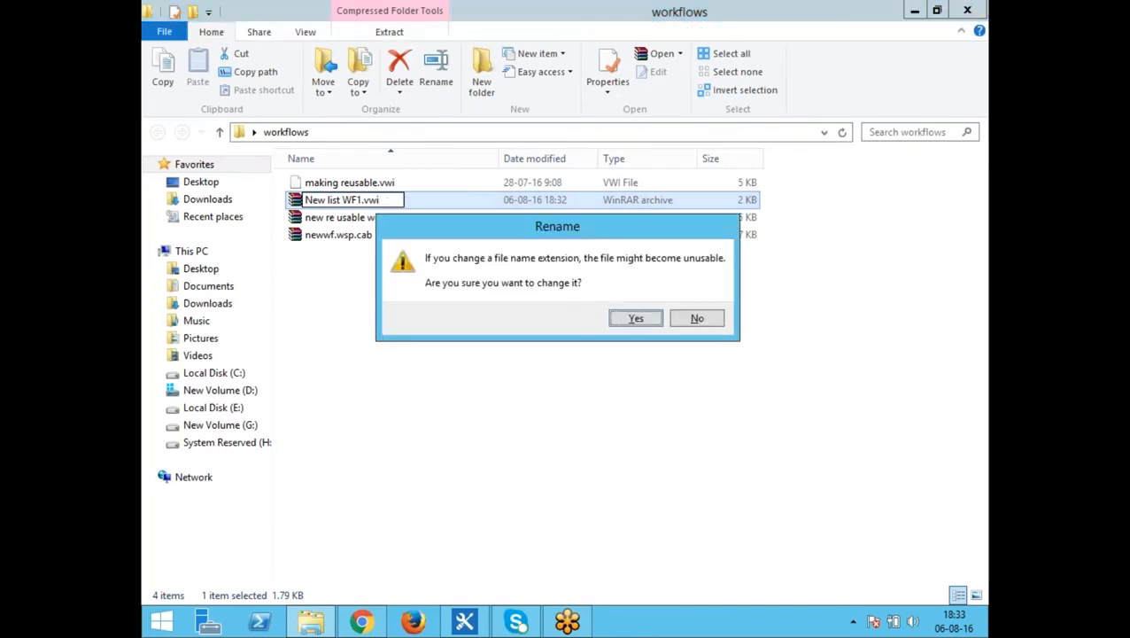
{"action": "left_click", "coordinate": [636, 319]}
{"action": "left_click", "coordinate": [496, 364]}
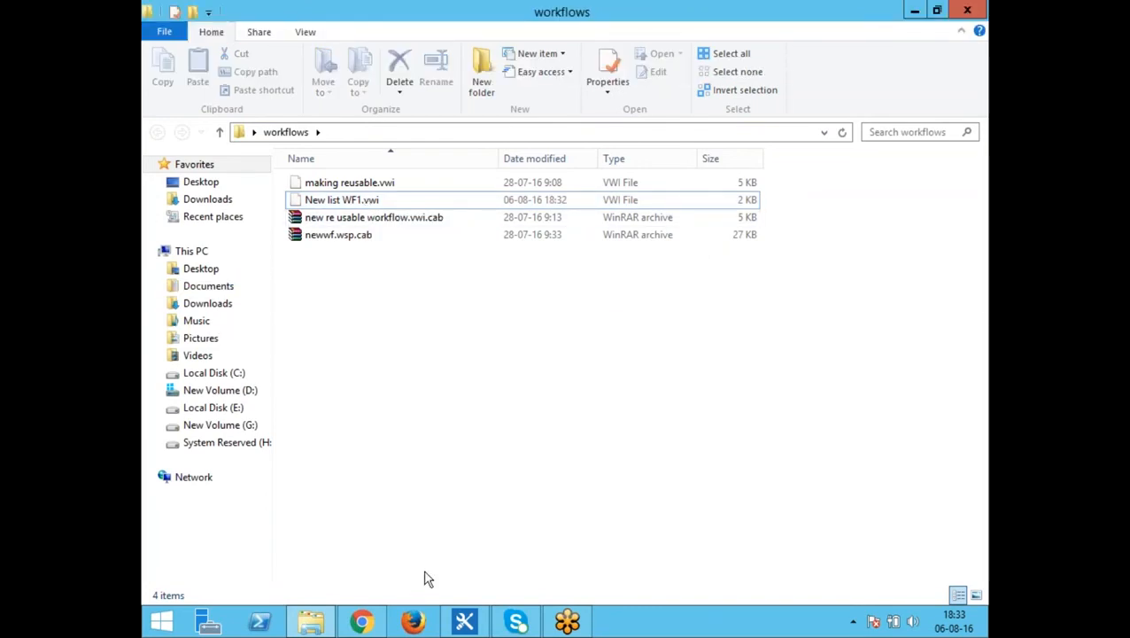
Step: Switch to SharePoint Designer and choose New list WF1.vwi from the workflows folder as the Visio drawing to import
{"action": "left_click", "coordinate": [465, 622]}
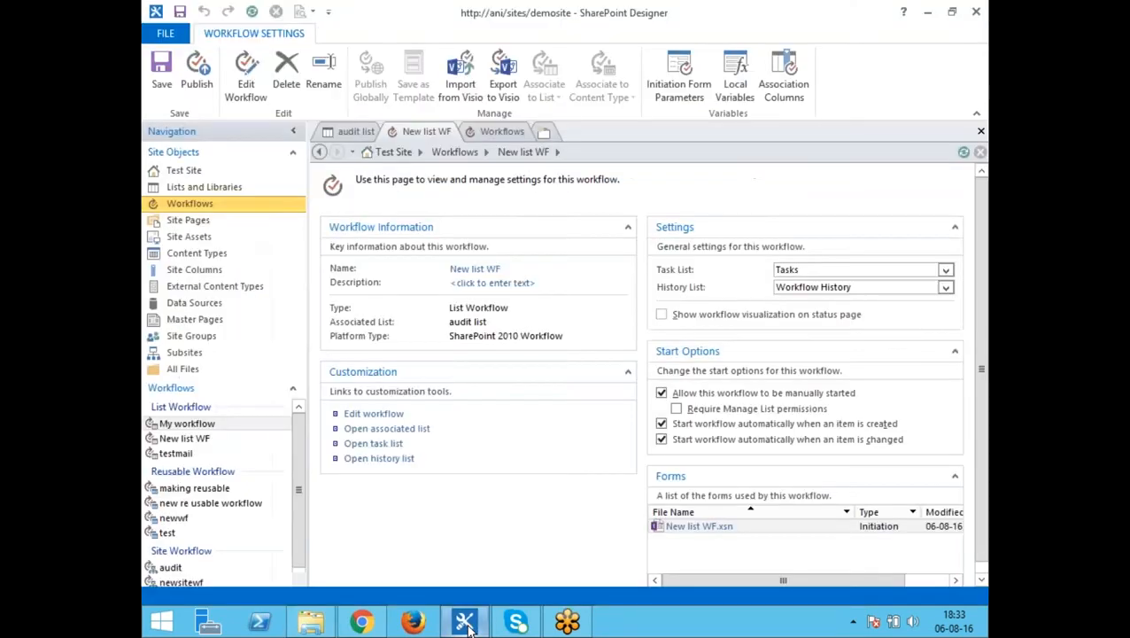
{"action": "left_click", "coordinate": [470, 93]}
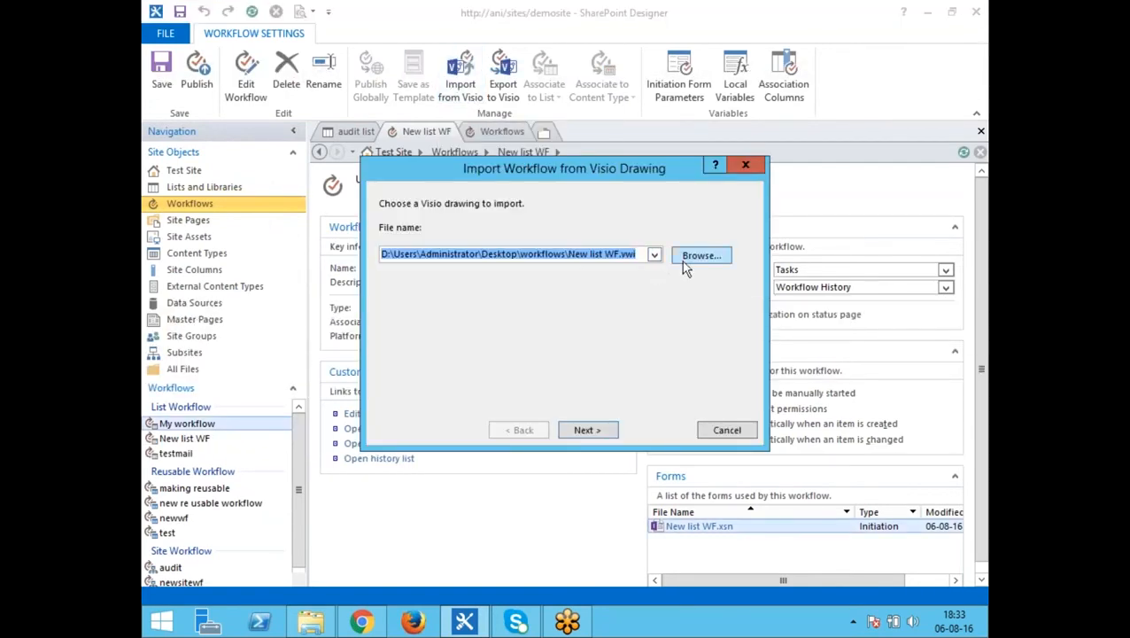
{"action": "left_click", "coordinate": [685, 263]}
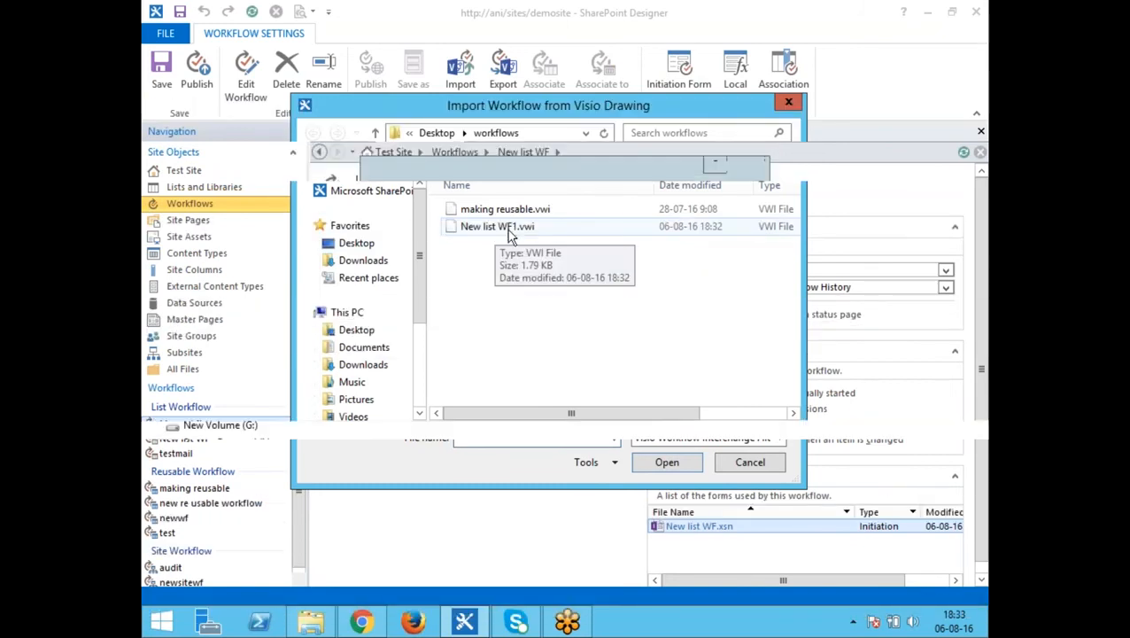
{"action": "left_click", "coordinate": [510, 229]}
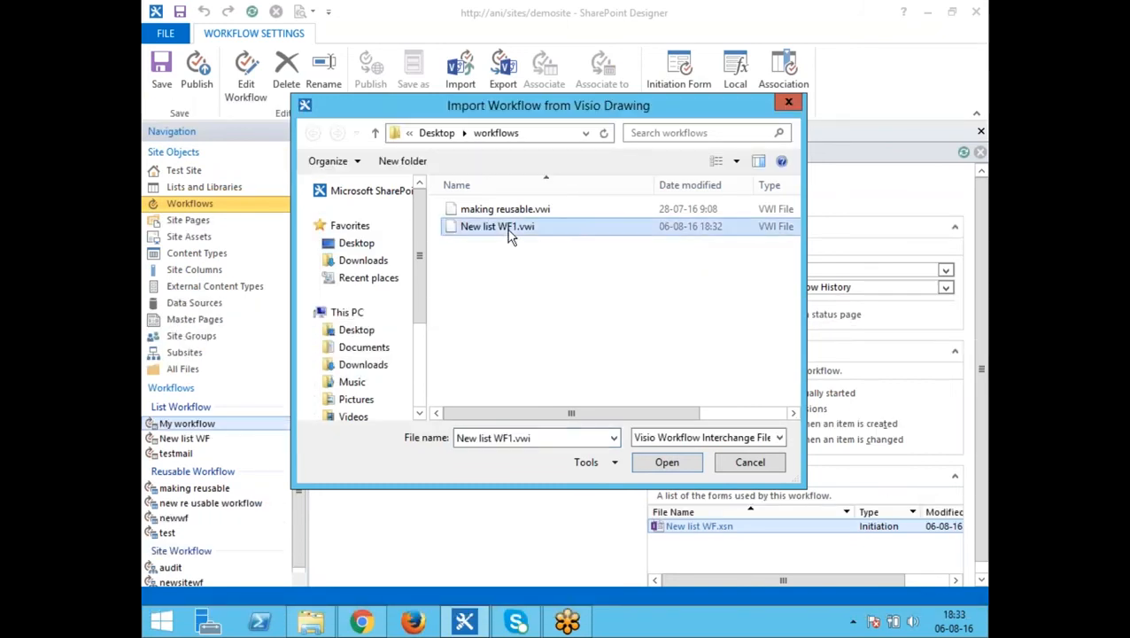
{"action": "left_click", "coordinate": [670, 465]}
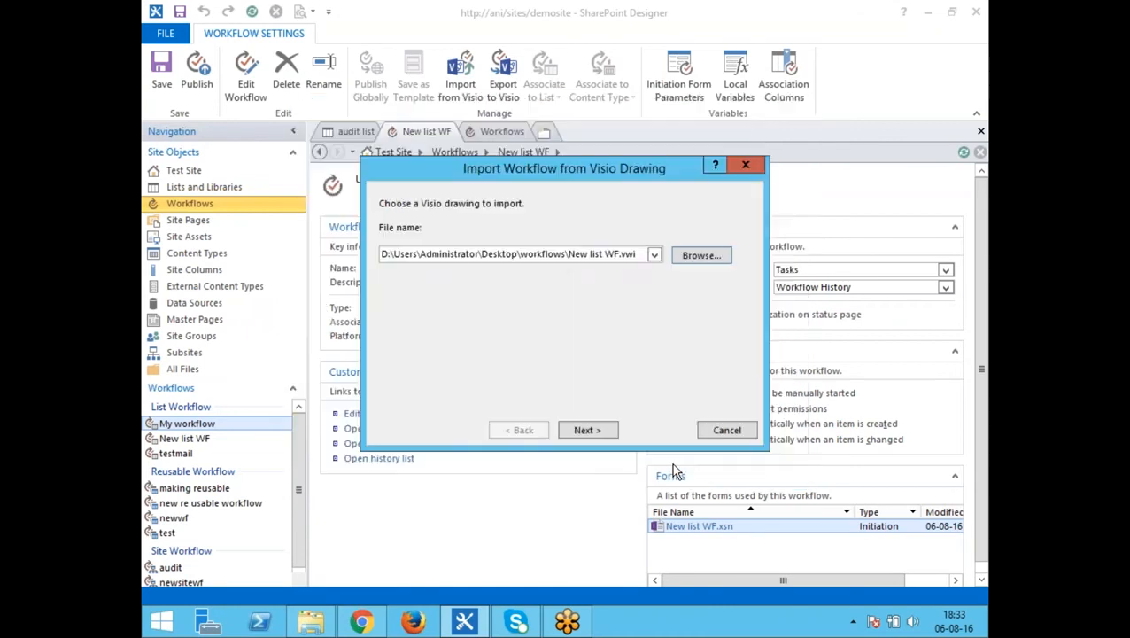
{"action": "left_click", "coordinate": [588, 430]}
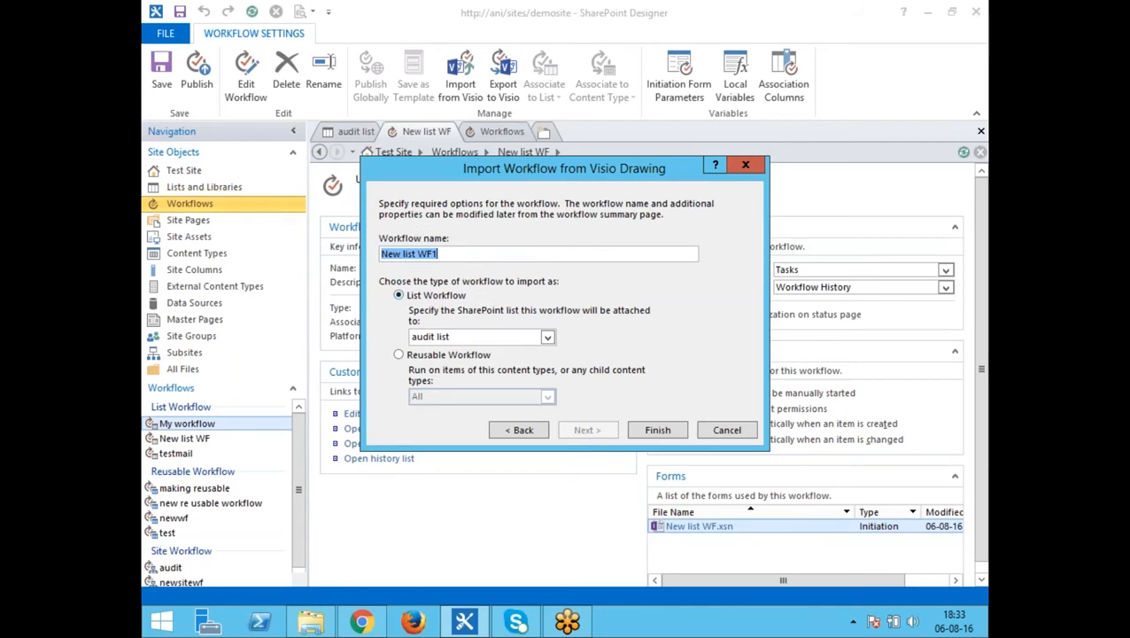
Step: Import New list WF1 as a reusable workflow for all content types, and save and publish it
{"action": "left_click", "coordinate": [548, 338]}
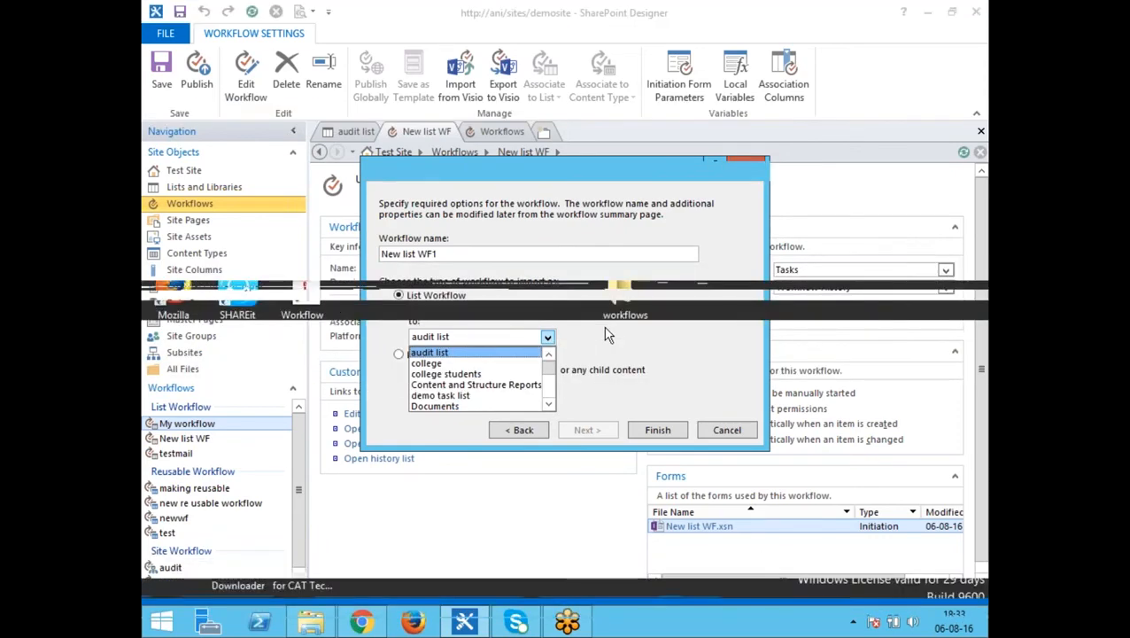
{"action": "left_click", "coordinate": [607, 335]}
{"action": "left_click", "coordinate": [397, 355]}
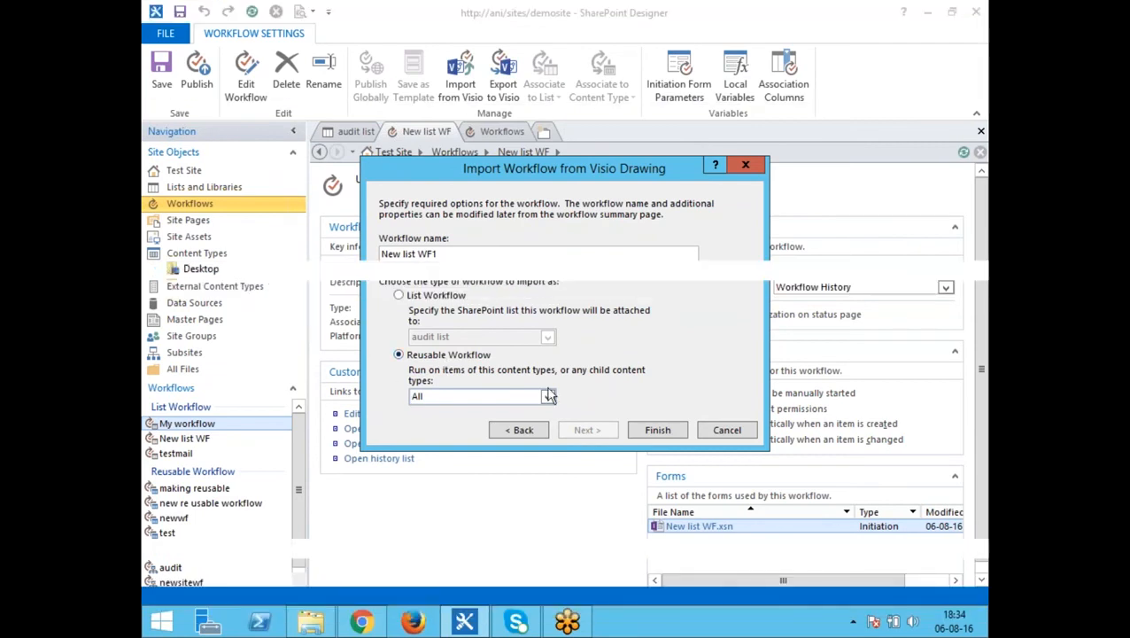
{"action": "left_click", "coordinate": [657, 430]}
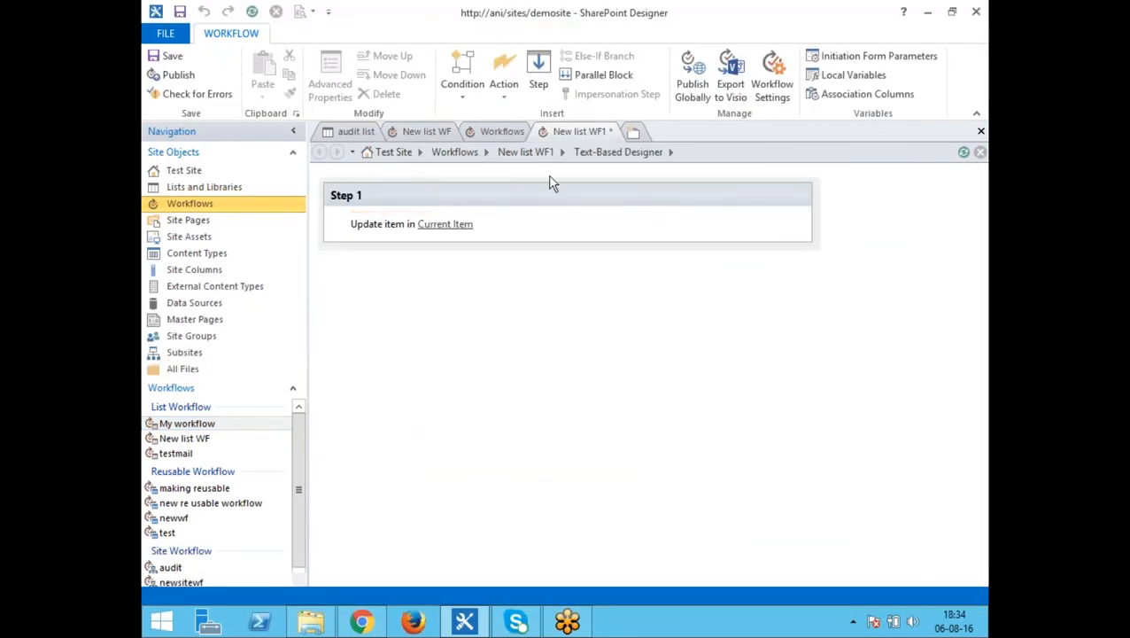
{"action": "left_click", "coordinate": [166, 56]}
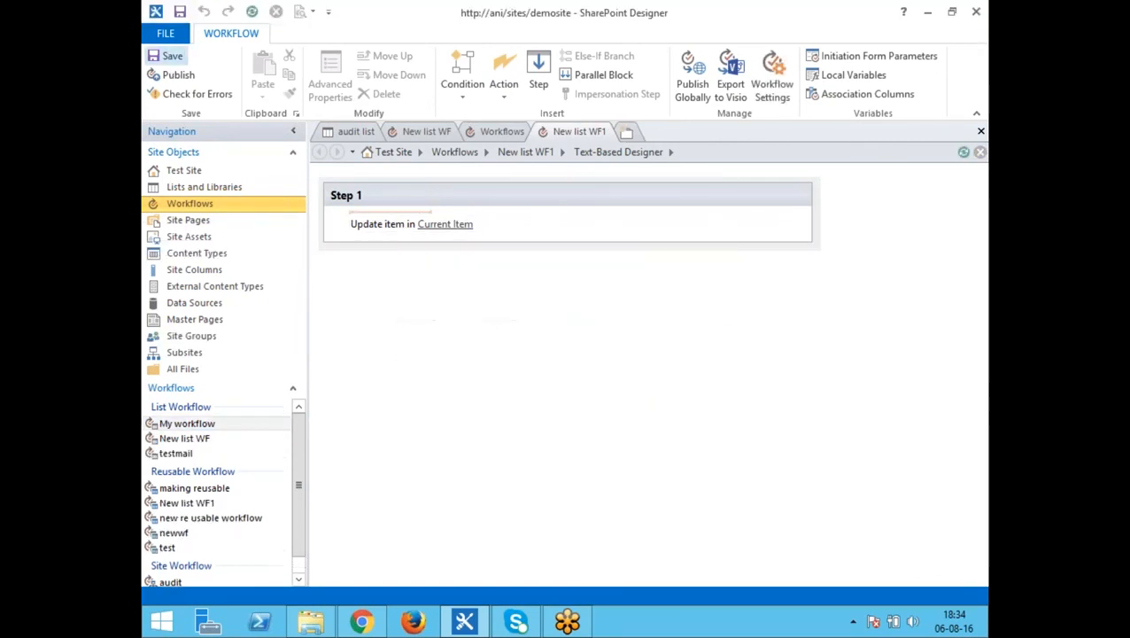
{"action": "left_click", "coordinate": [182, 77]}
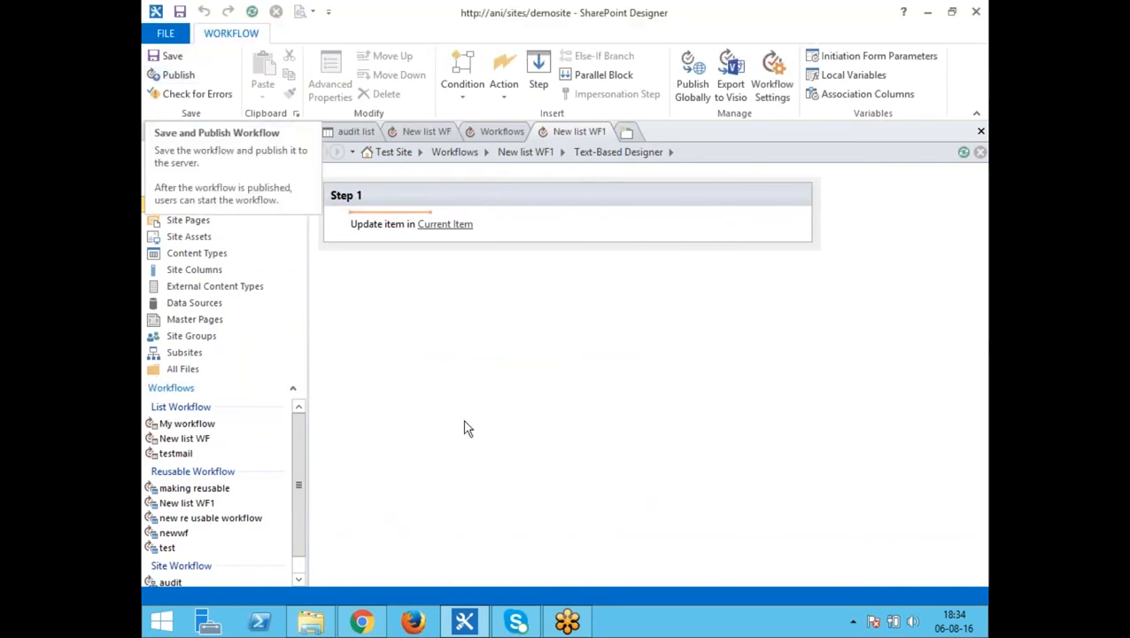
Step: Switch to Chrome and check newlist's Add a Workflow page for the New list WF1 template, selecting it
{"action": "left_click", "coordinate": [362, 622]}
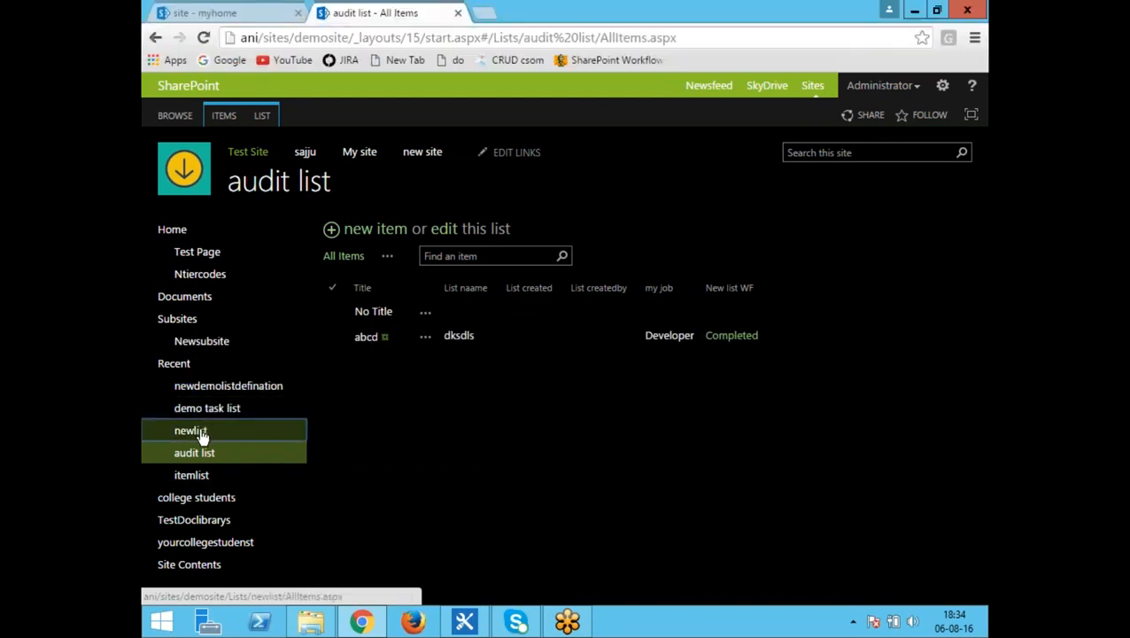
{"action": "left_click", "coordinate": [192, 430]}
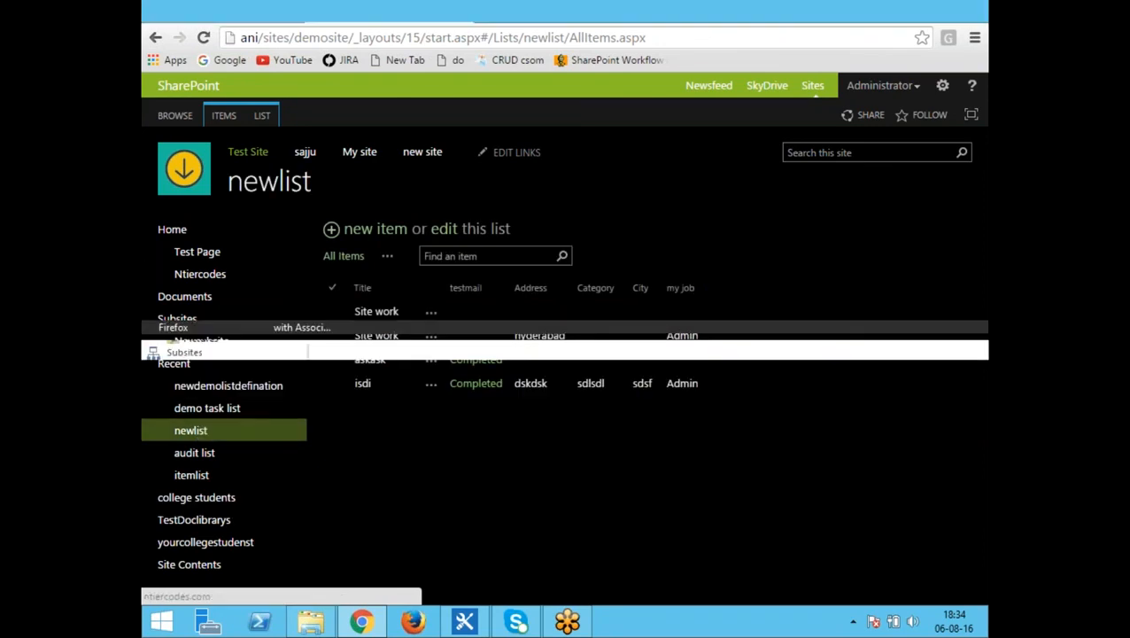
{"action": "left_click", "coordinate": [259, 115]}
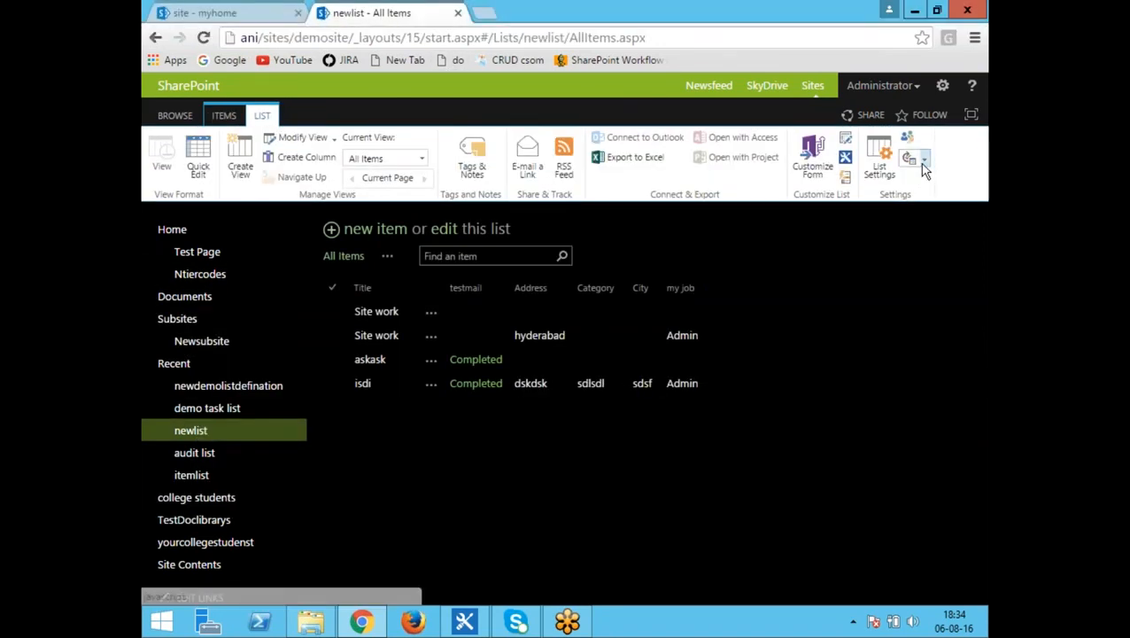
{"action": "left_click", "coordinate": [923, 163]}
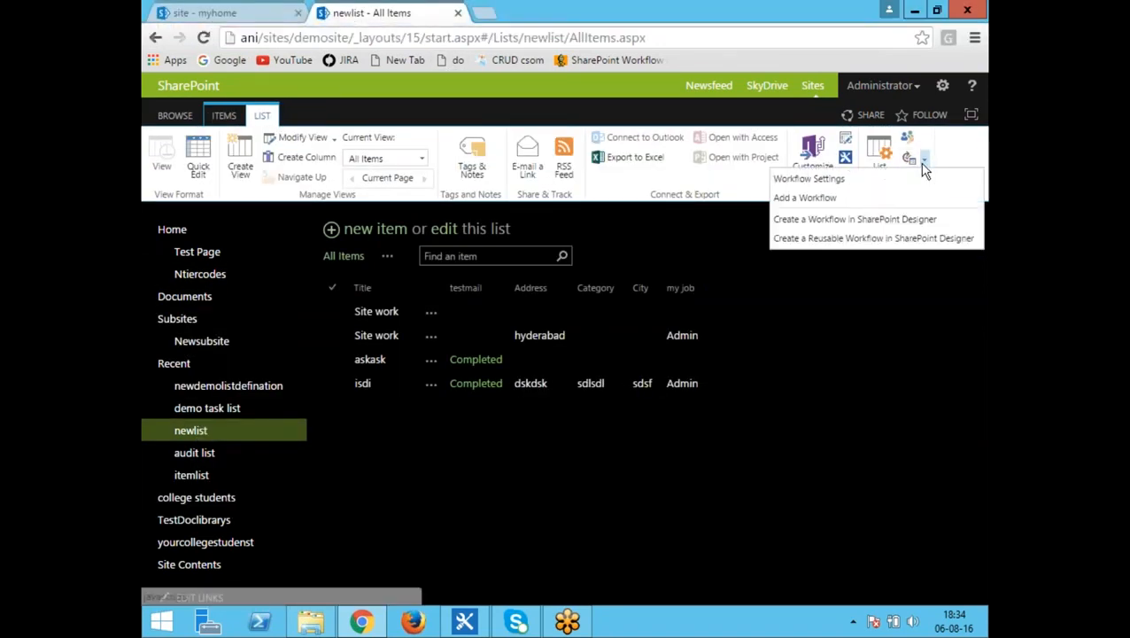
{"action": "left_click", "coordinate": [836, 199]}
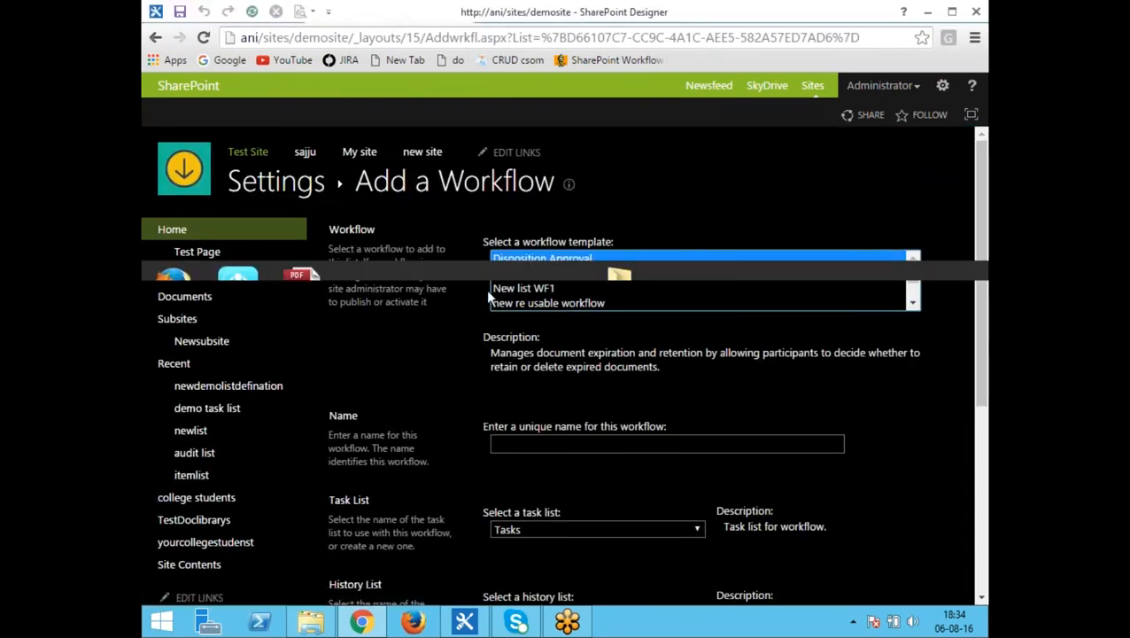
{"action": "left_click", "coordinate": [510, 294]}
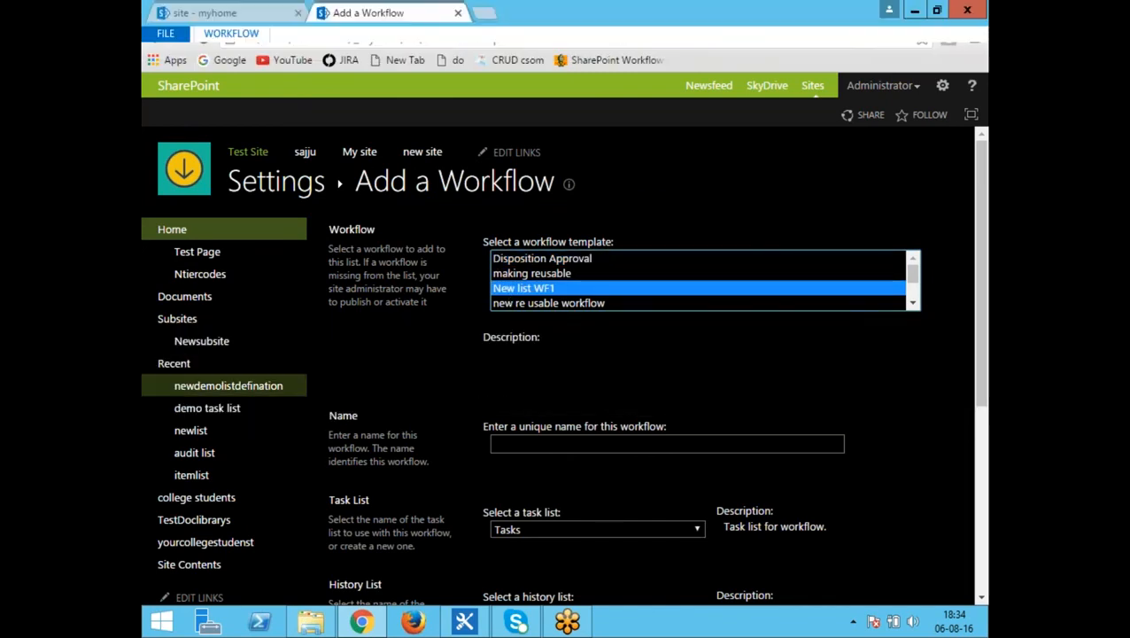
Step: Open the Add a Workflow page for itemlist and select the New list WF1 workflow template
{"action": "left_click", "coordinate": [210, 476]}
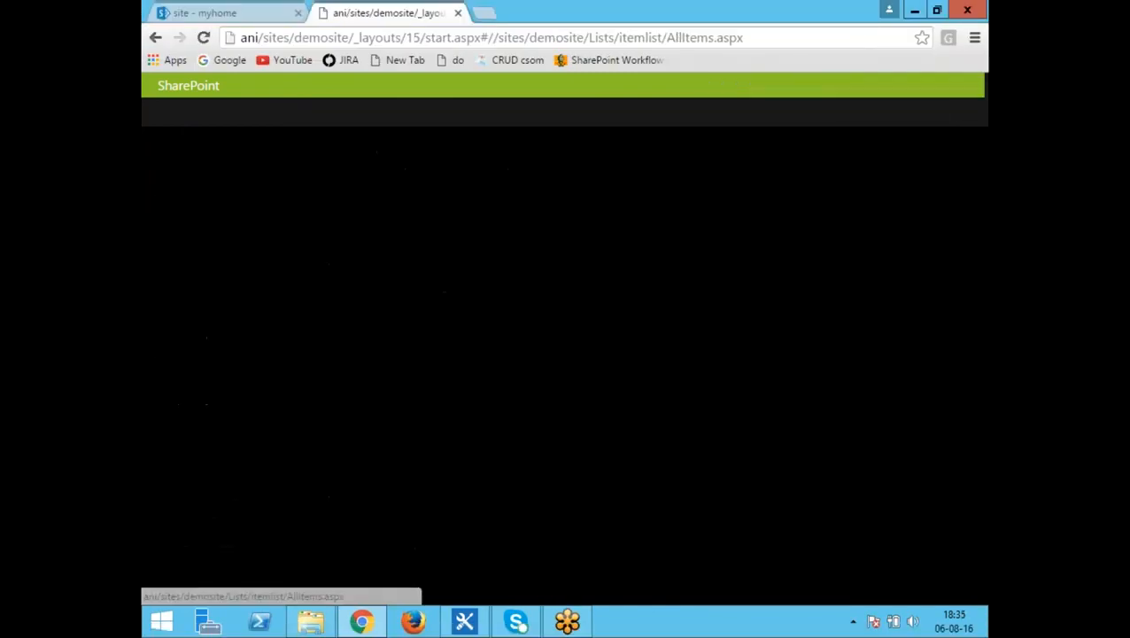
{"action": "left_click", "coordinate": [261, 115]}
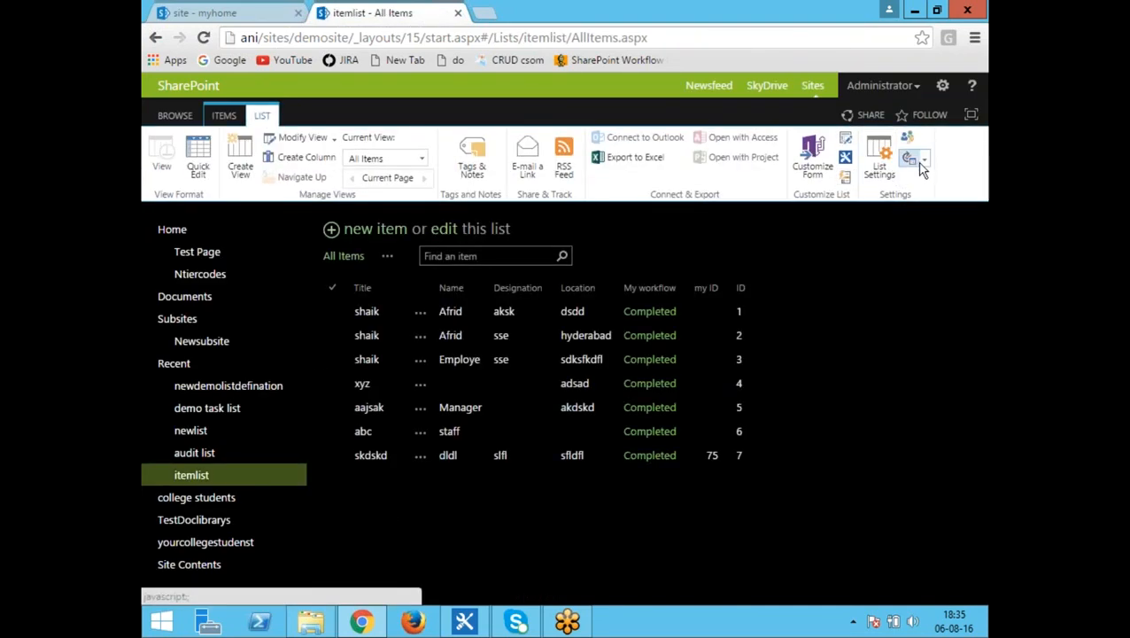
{"action": "left_click", "coordinate": [925, 164]}
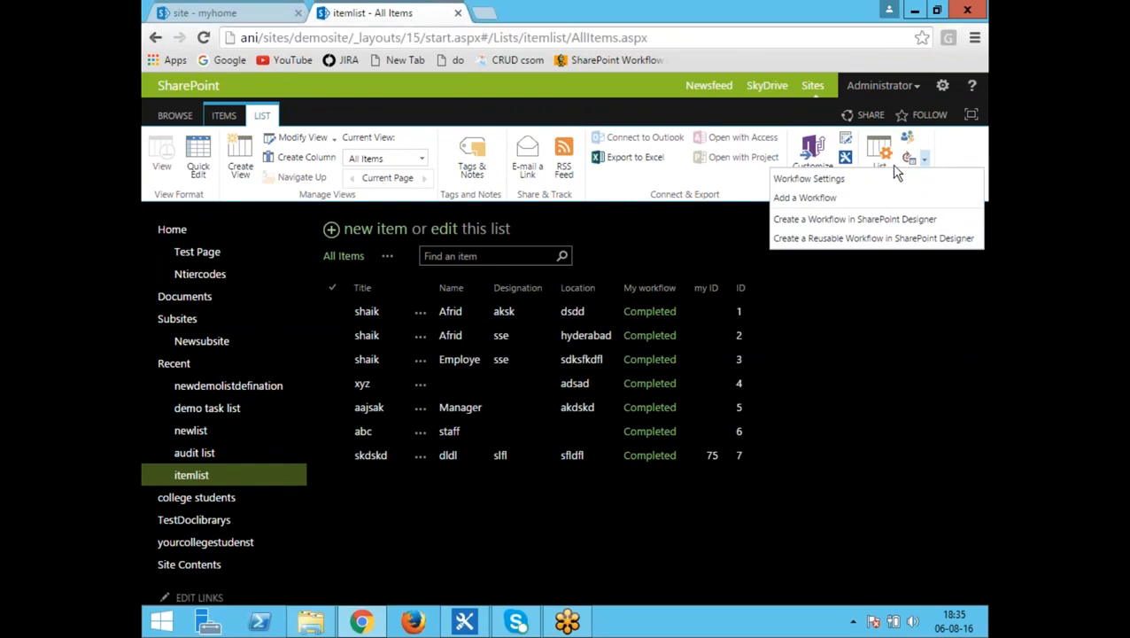
{"action": "left_click", "coordinate": [799, 201]}
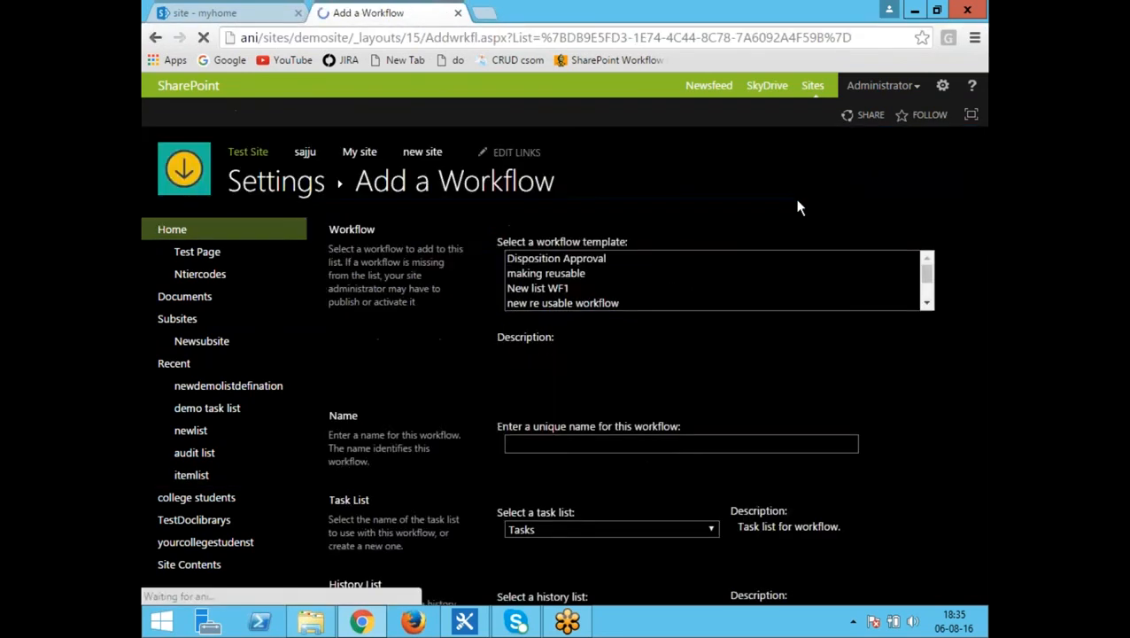
{"action": "left_click", "coordinate": [538, 288]}
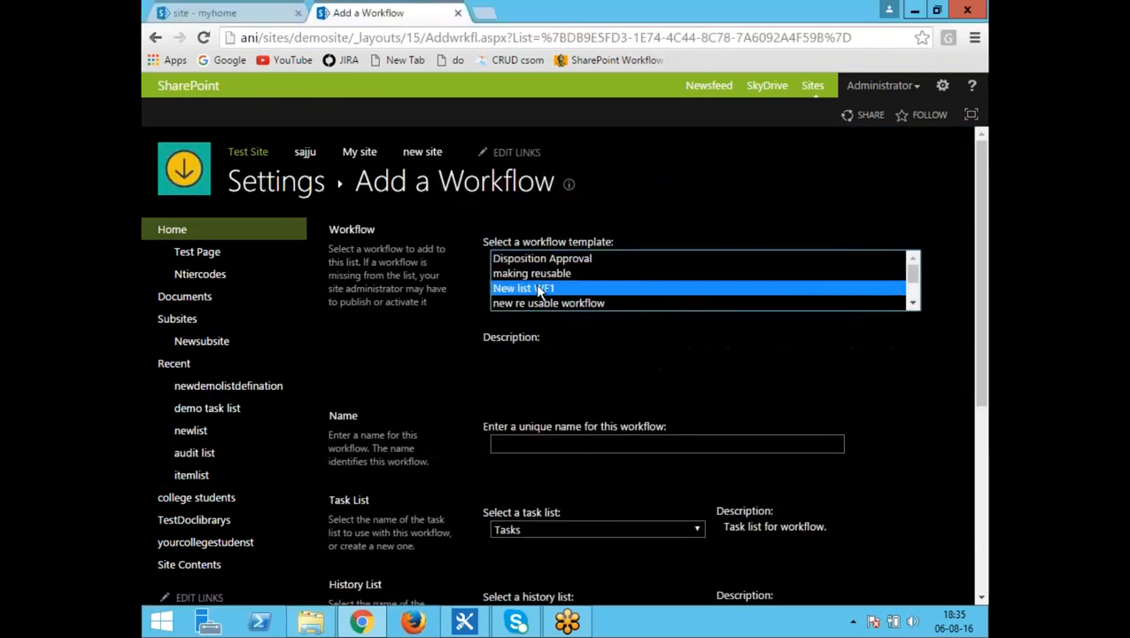